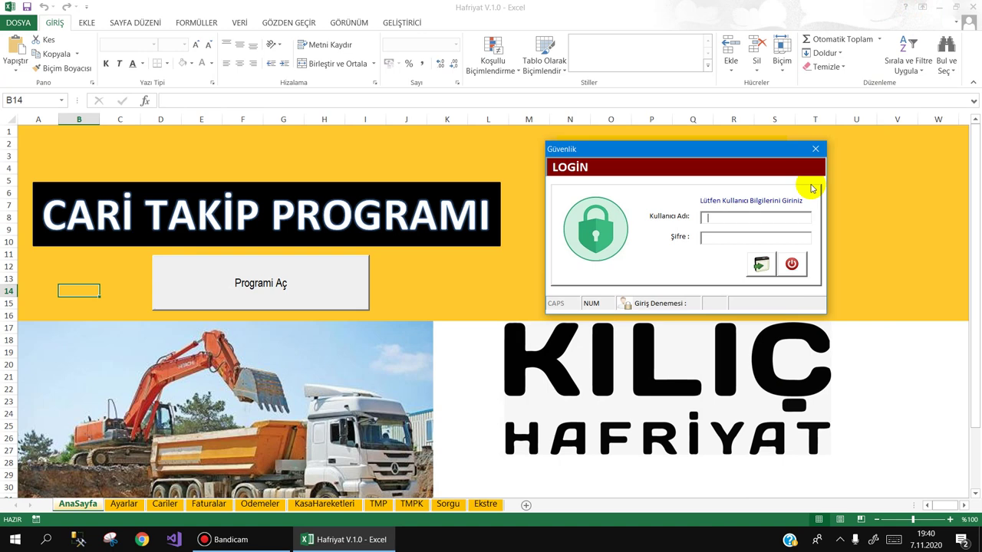
Step: Log in to the Cari Takip Programı with the user name and password
text(ahi)
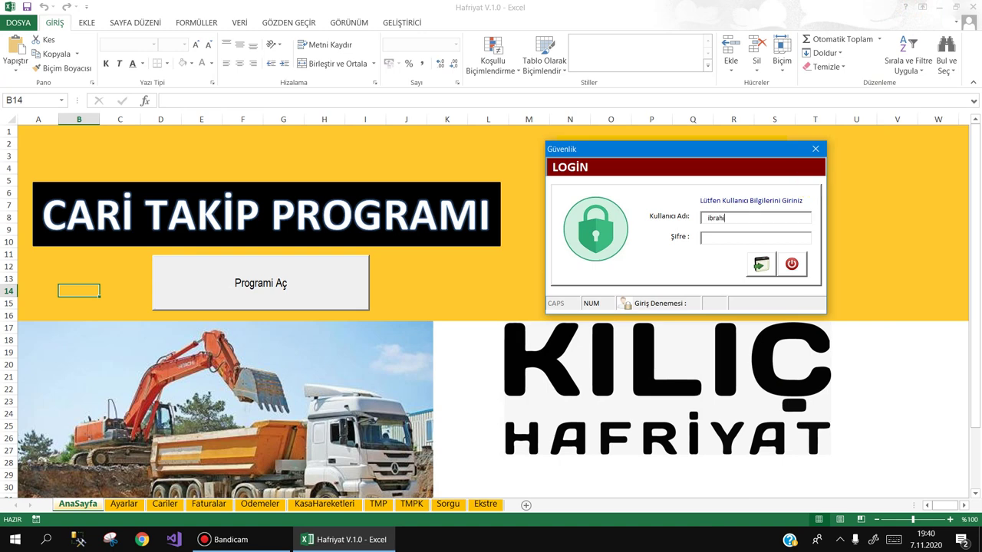
text(34)
key(Return)
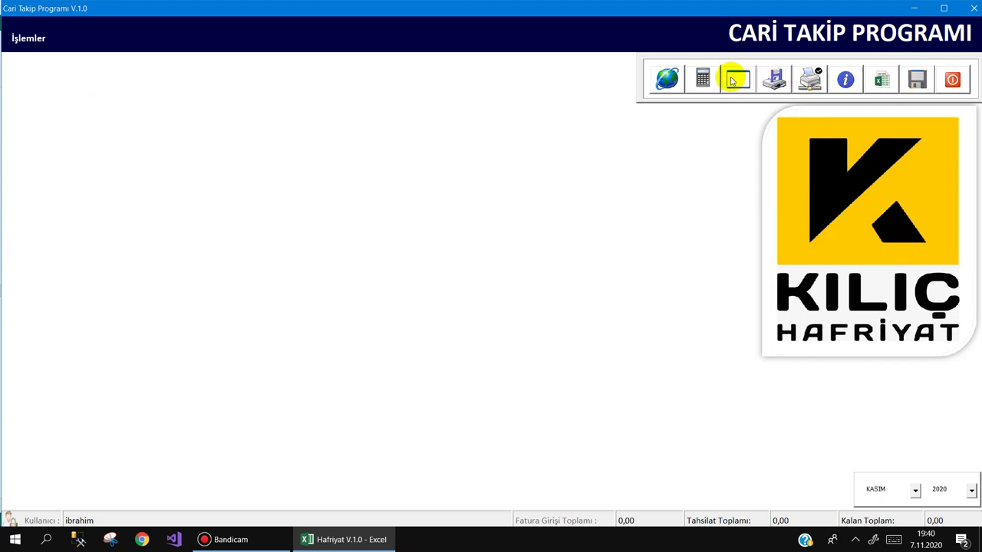
Step: Register the new customer YILDIZ İNŞAAT with tax office ANKARA
click(43, 73)
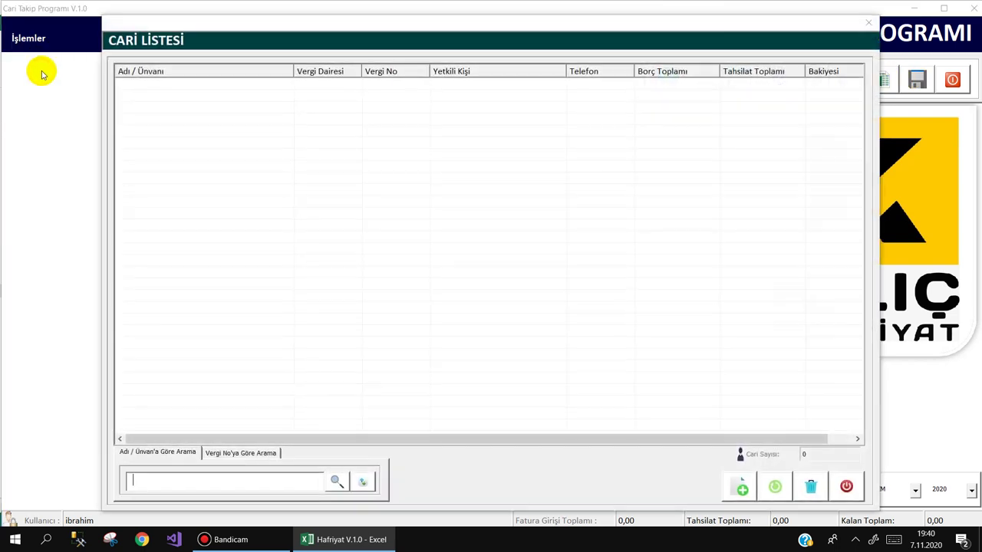
click(739, 486)
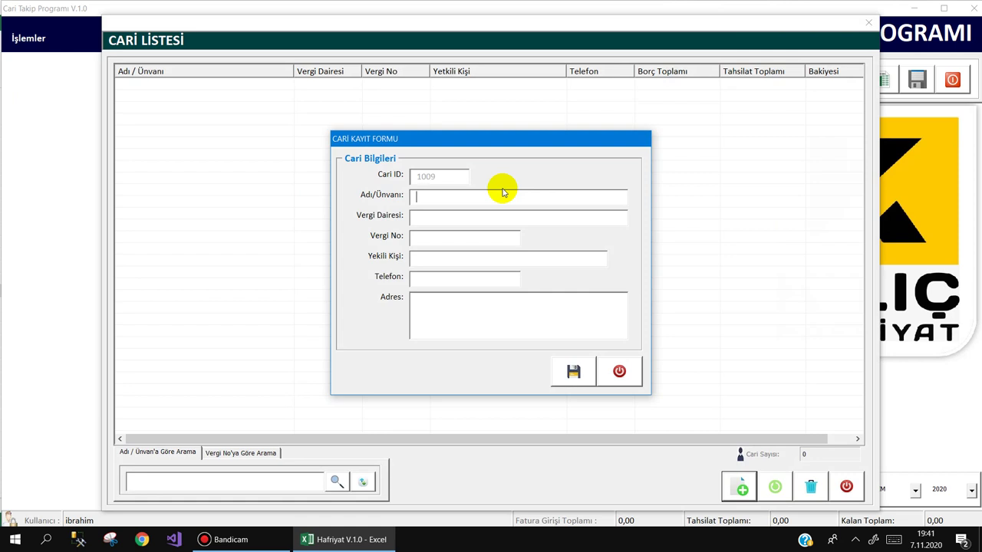
text(YILDIZ İNŞAAT)
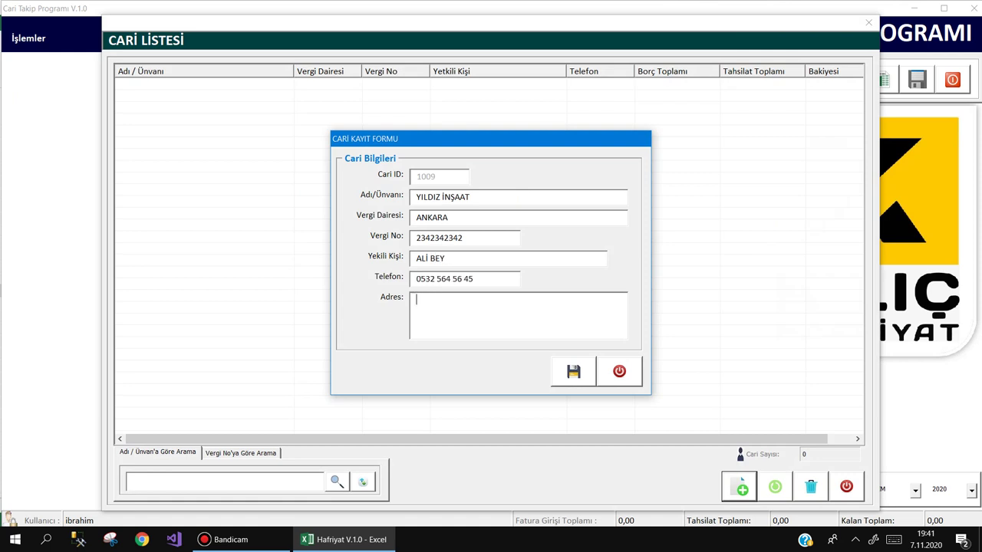
key(Return)
key(Return)
key(Return)
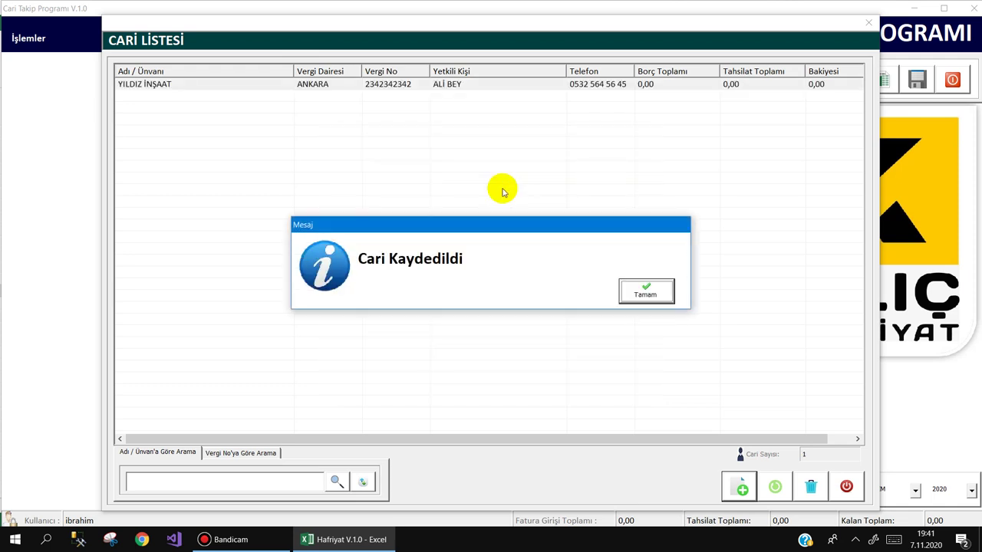
key(Return)
Step: Review YILDIZ İNŞAAT's record, cancel its deletion, and go to invoice entry
double_click(373, 83)
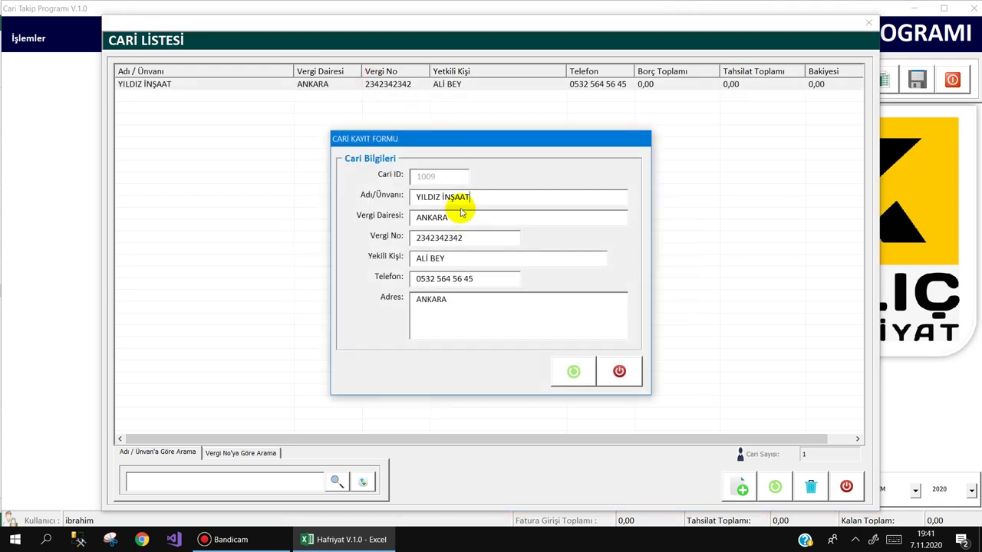
key(Escape)
key(Escape)
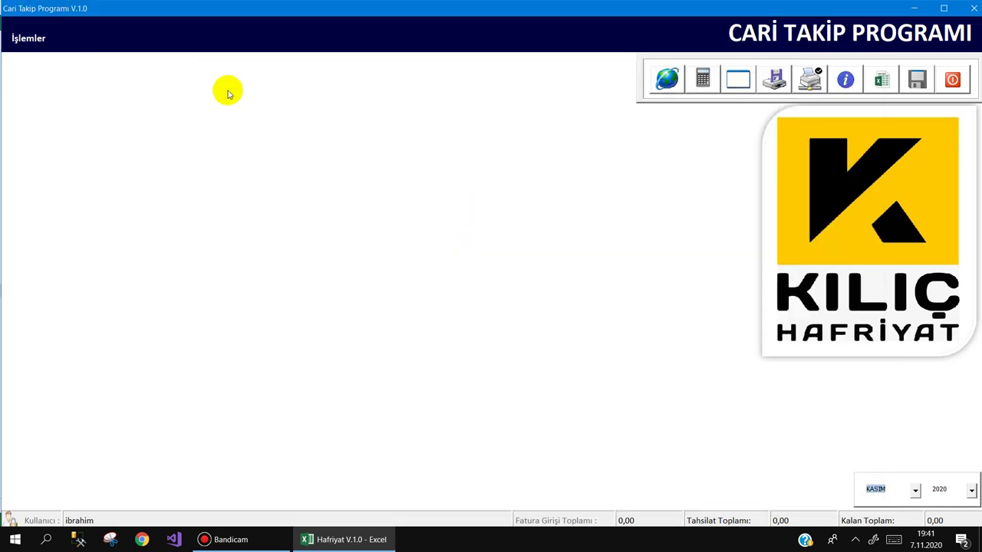
click(38, 68)
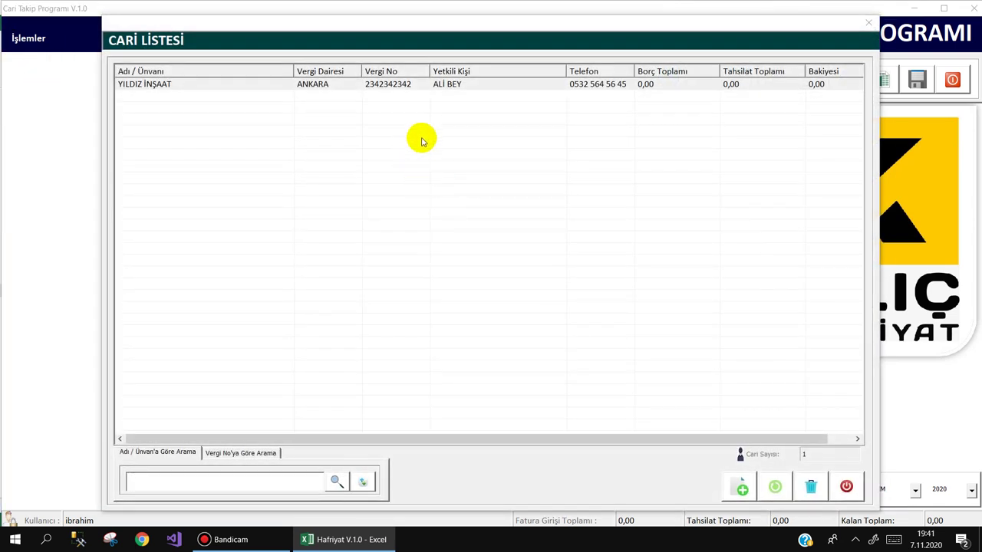
click(448, 85)
click(808, 485)
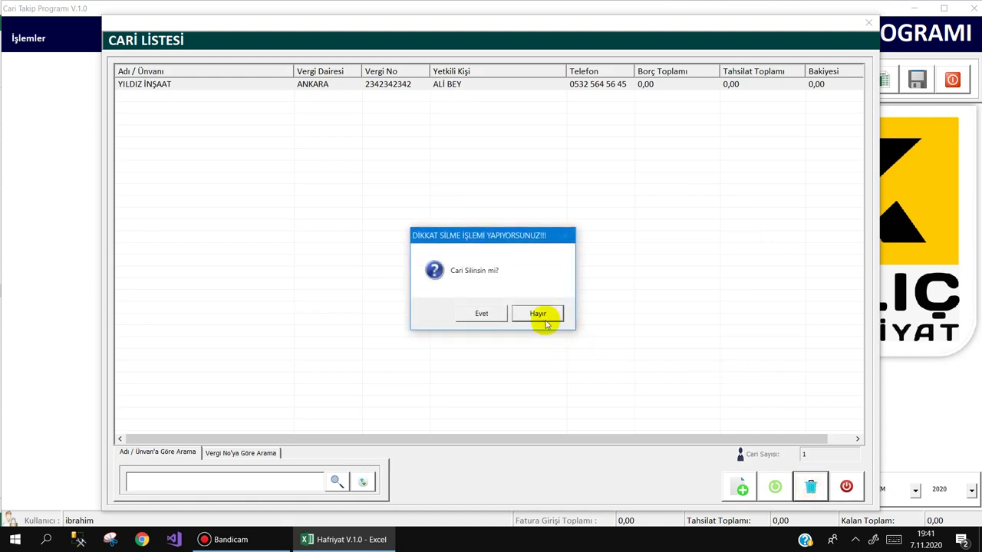
click(542, 314)
click(240, 487)
key(Escape)
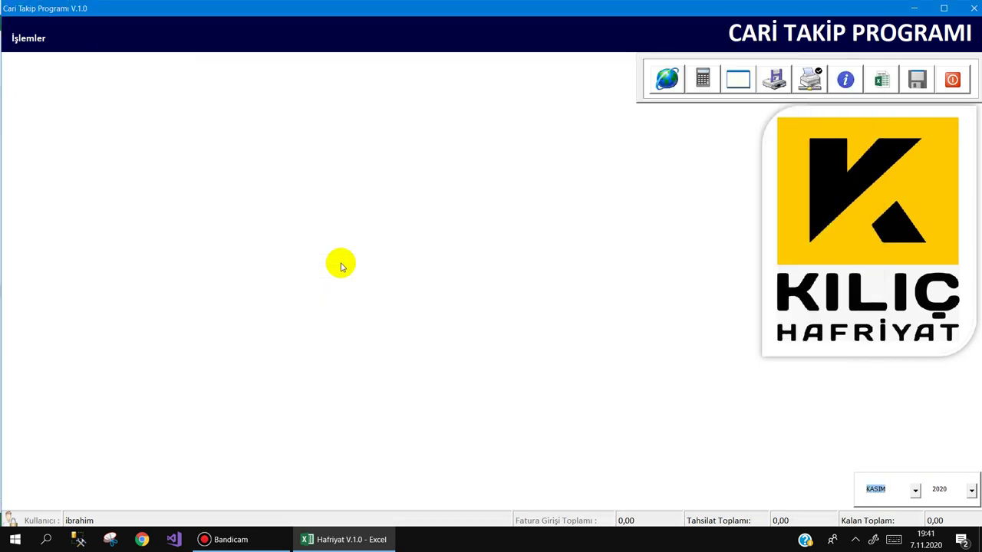
click(45, 54)
click(49, 107)
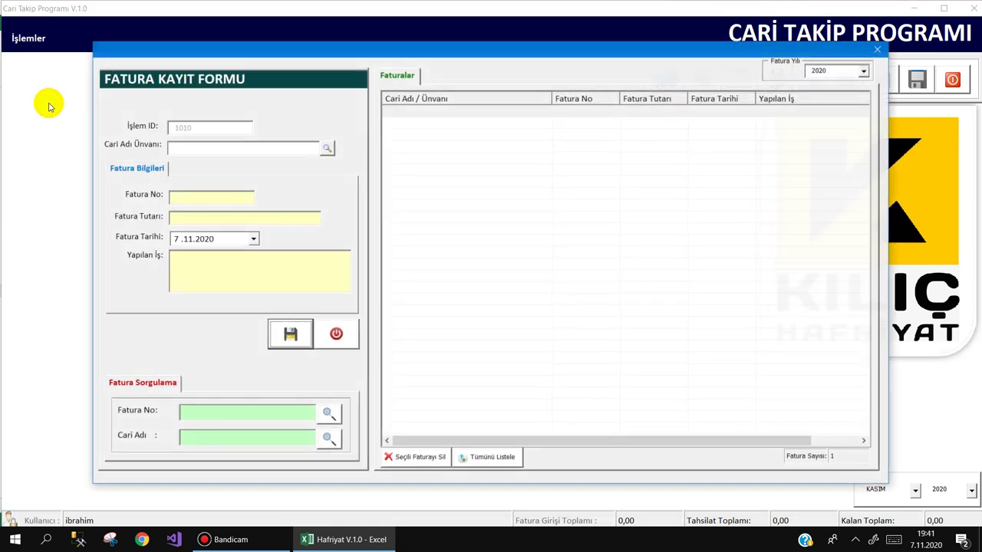
Step: Save invoice F101 for YILDIZ İNŞAAT: 50.000,00 for 20 KAMYON KUM
click(26, 59)
click(26, 99)
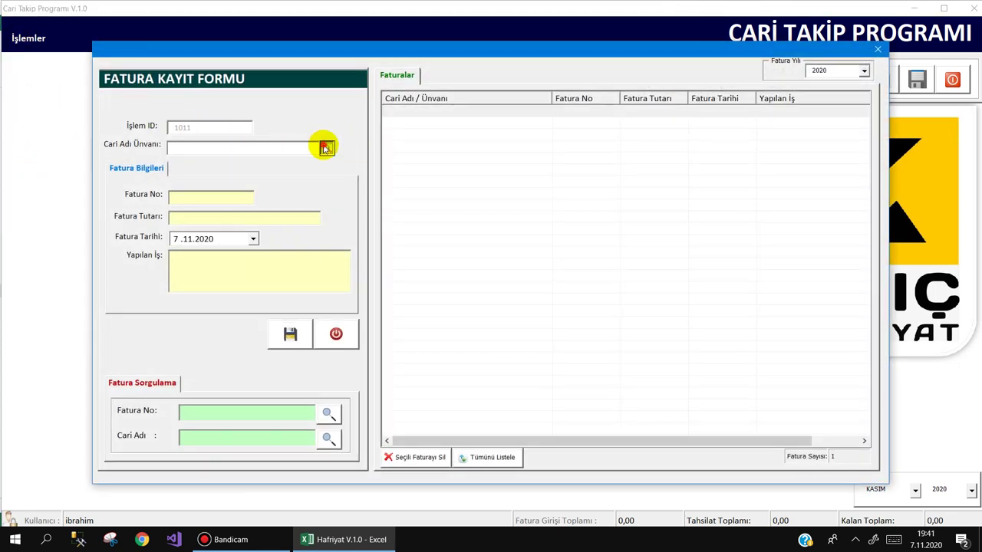
click(327, 148)
double_click(182, 84)
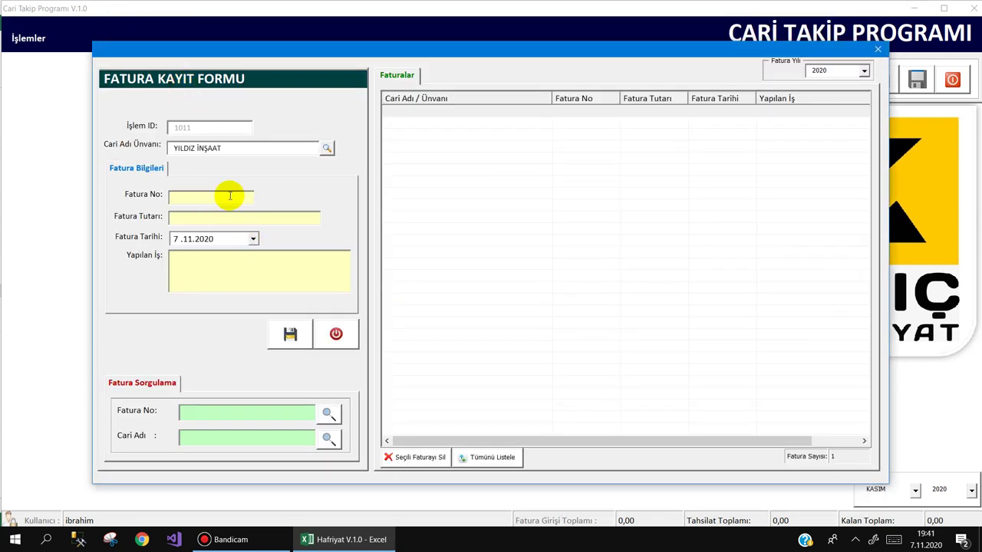
text(F101)
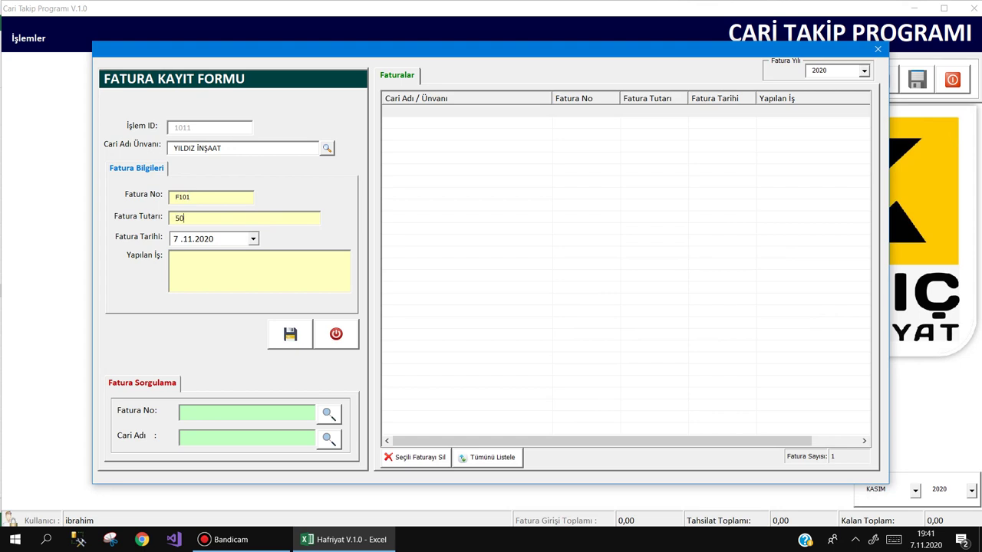
text(00)
key(Tab)
key(Return)
key(Return)
key(Return)
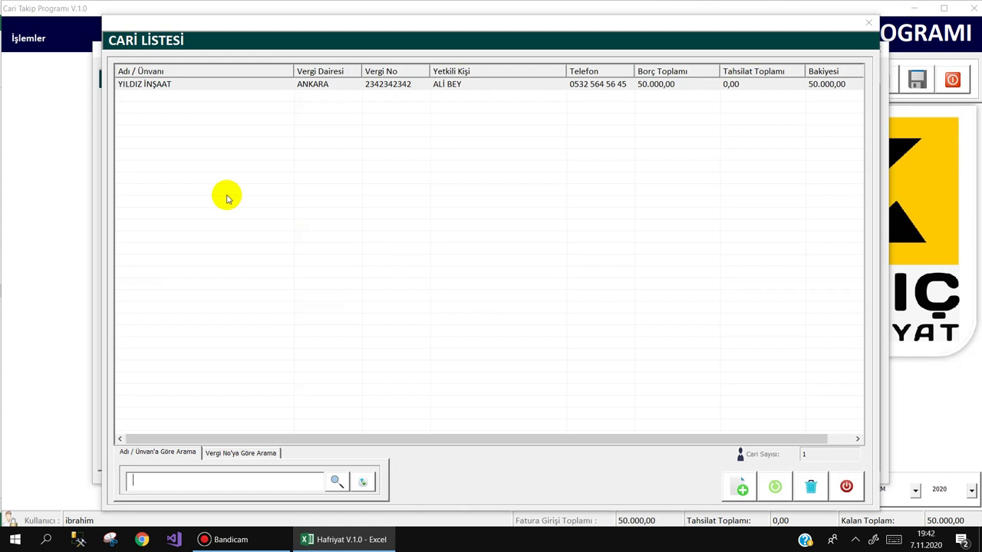
Step: Save invoice F102 for YILDIZ İNŞAAT: 20.000,00, dated 8.11.2020, for 10 KAMYON TOPRAK
double_click(161, 83)
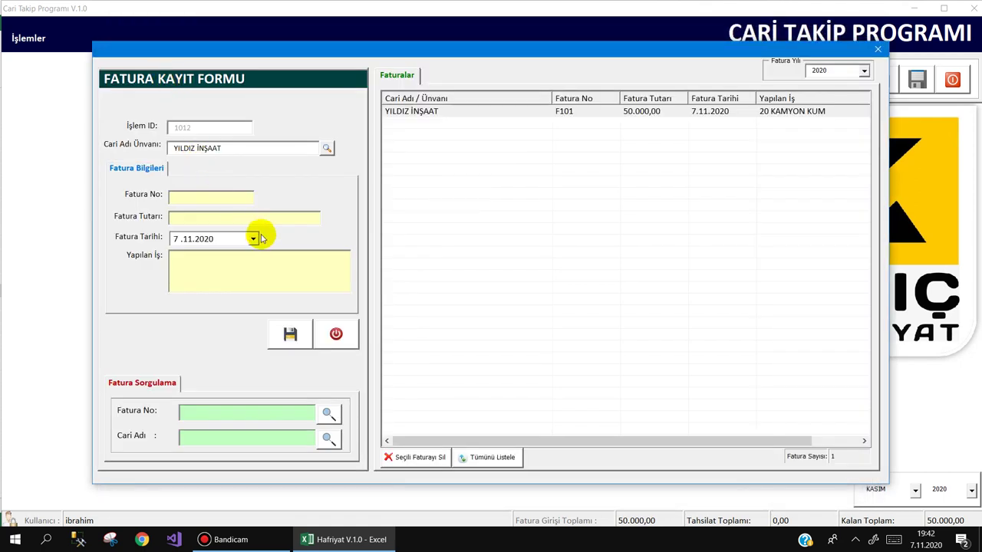
text(F102)
text(20000)
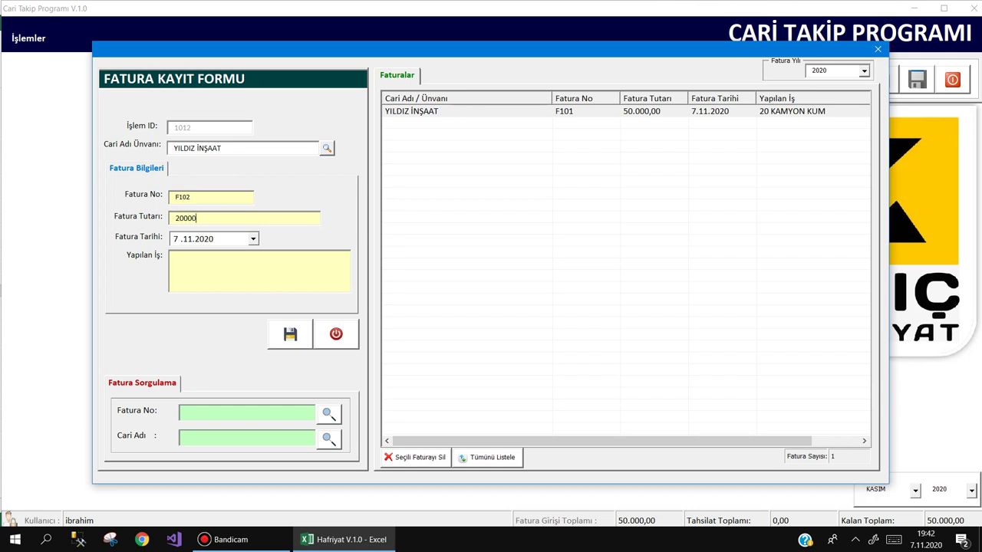
key(Tab)
key(Up)
key(Tab)
text(TOPR)
text(AK)
key(Tab)
key(Return)
key(Return)
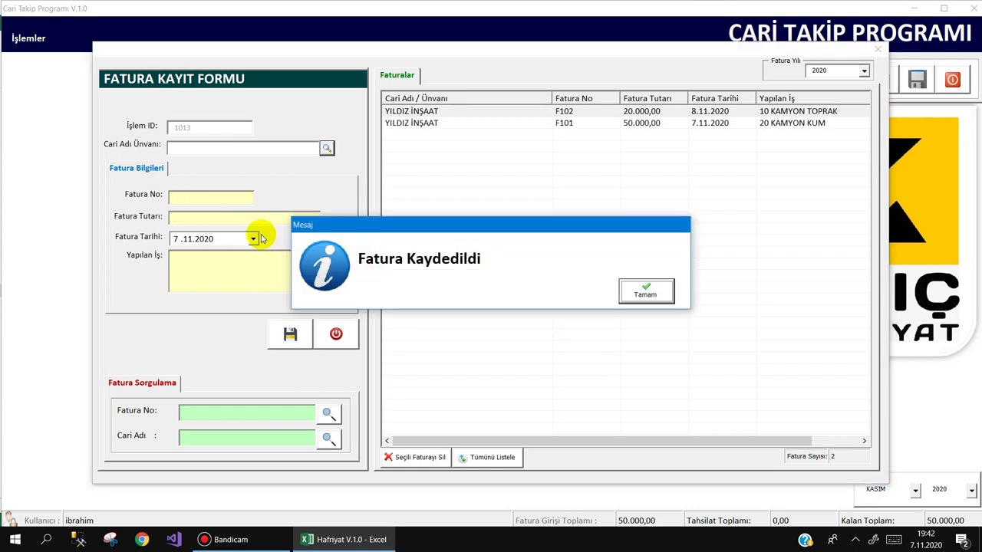
key(Return)
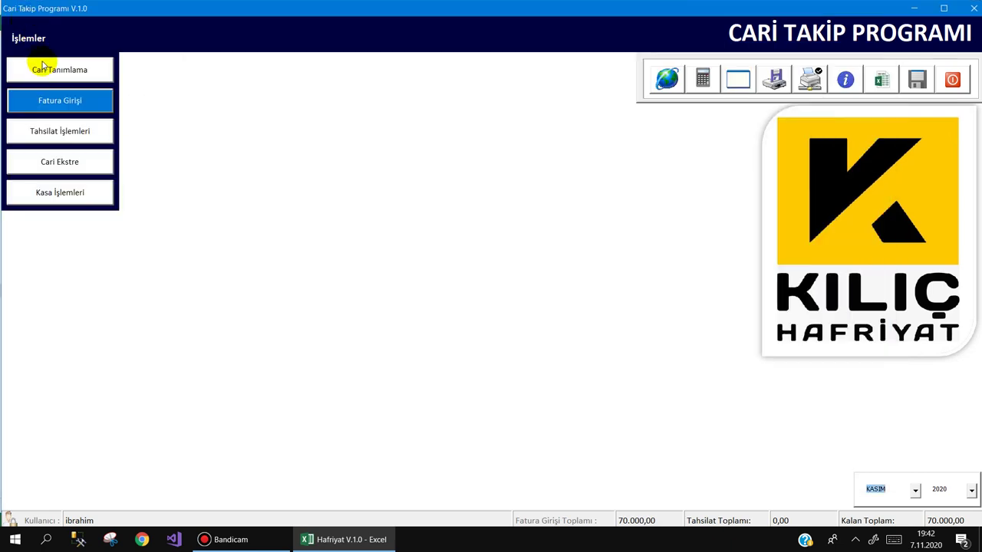
click(41, 69)
click(511, 85)
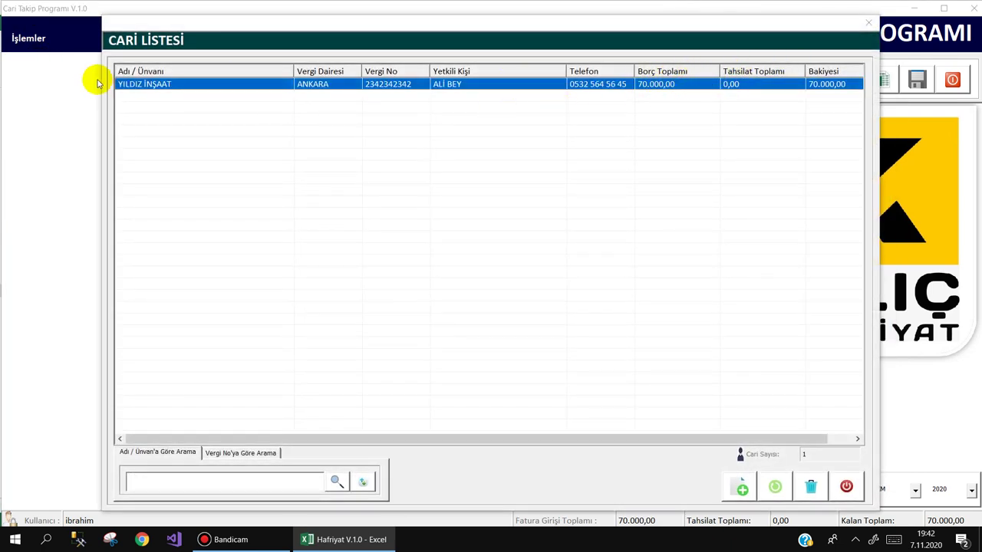
click(19, 46)
click(59, 164)
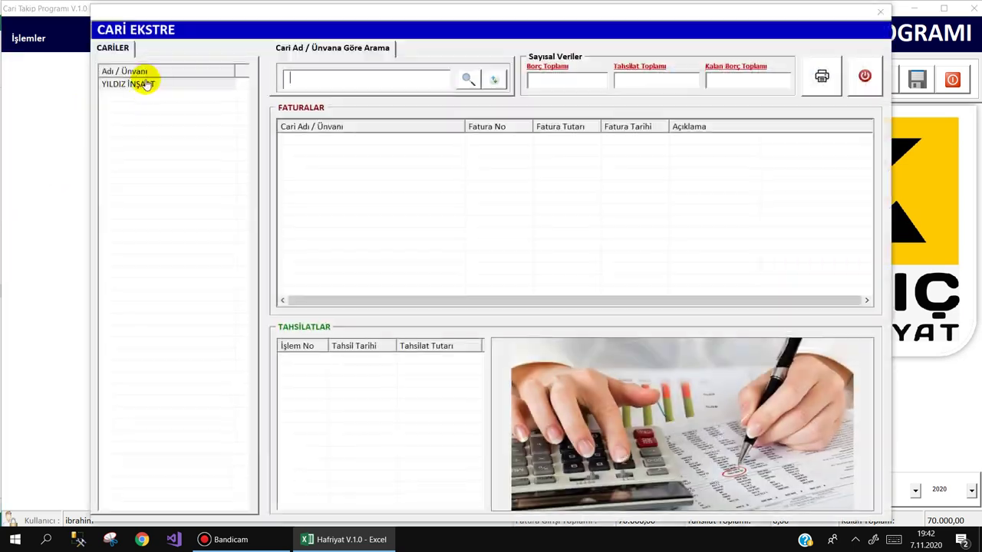
click(150, 83)
click(356, 141)
click(361, 152)
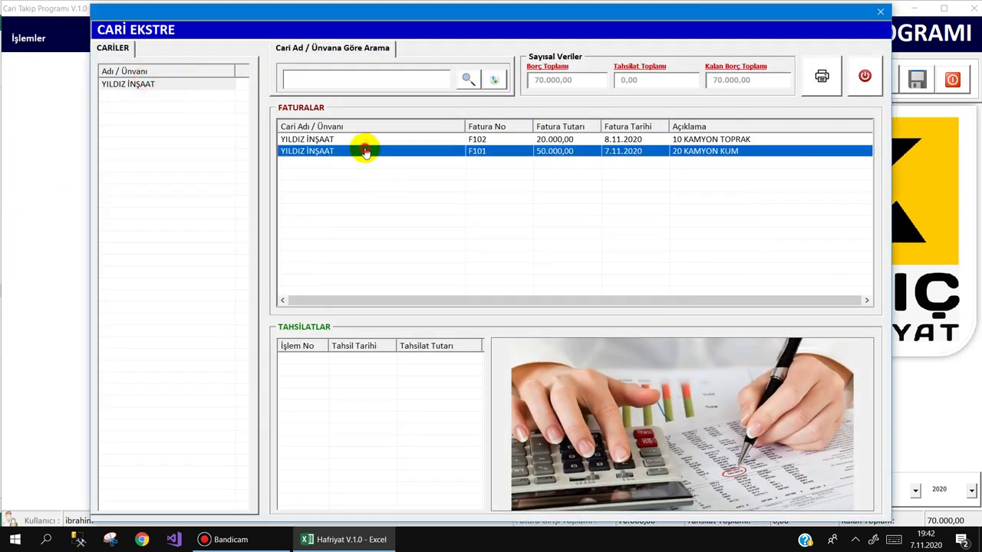
click(362, 141)
click(365, 154)
click(365, 143)
click(364, 152)
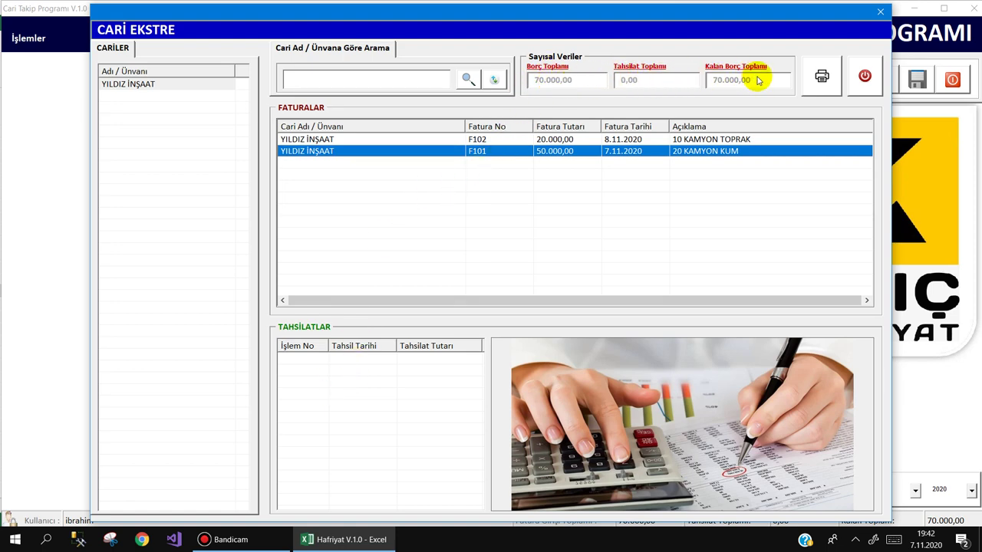
click(350, 77)
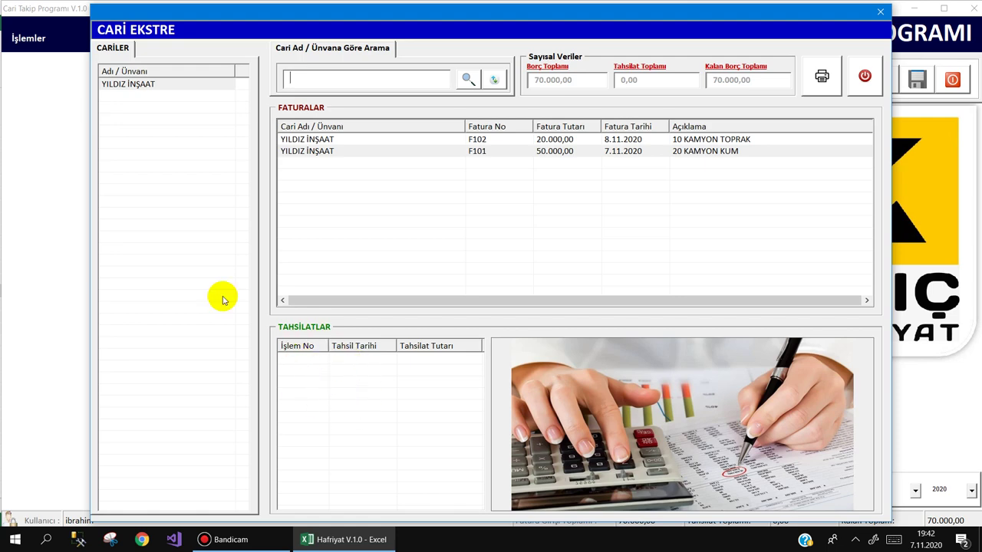
key(Escape)
Step: Add a 25.000,00 collection for YILDIZ İNŞAAT, then delete pending row 1014
click(59, 131)
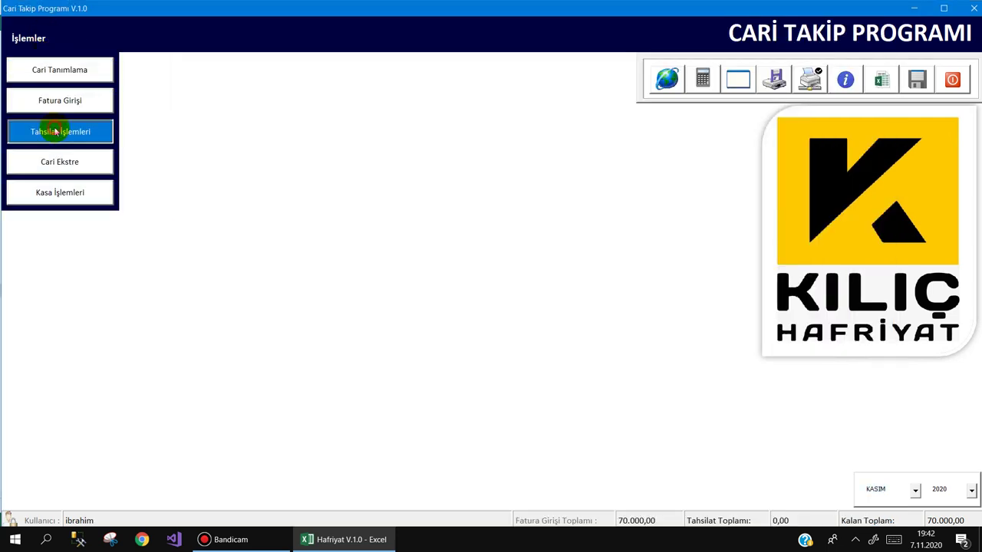
double_click(239, 69)
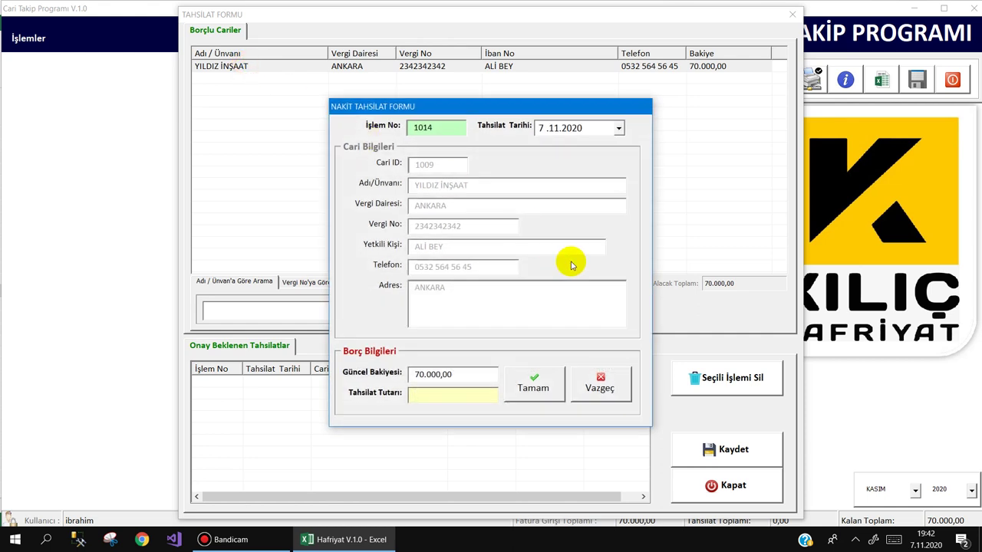
text(25000)
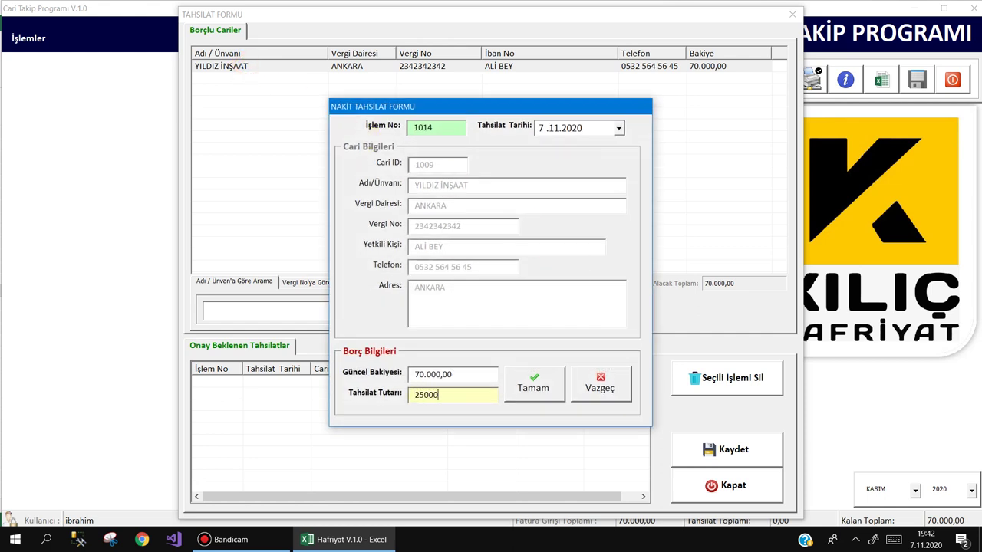
key(Return)
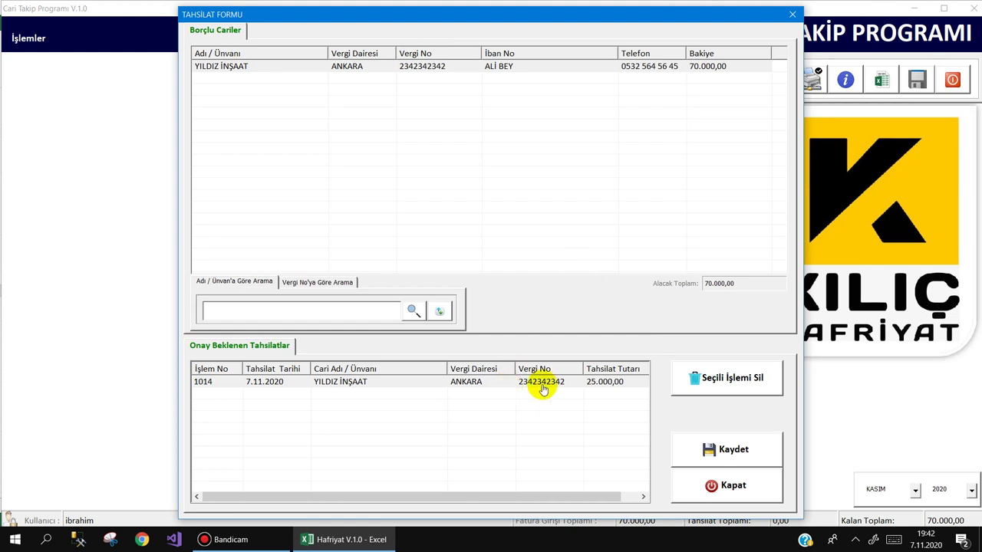
click(598, 382)
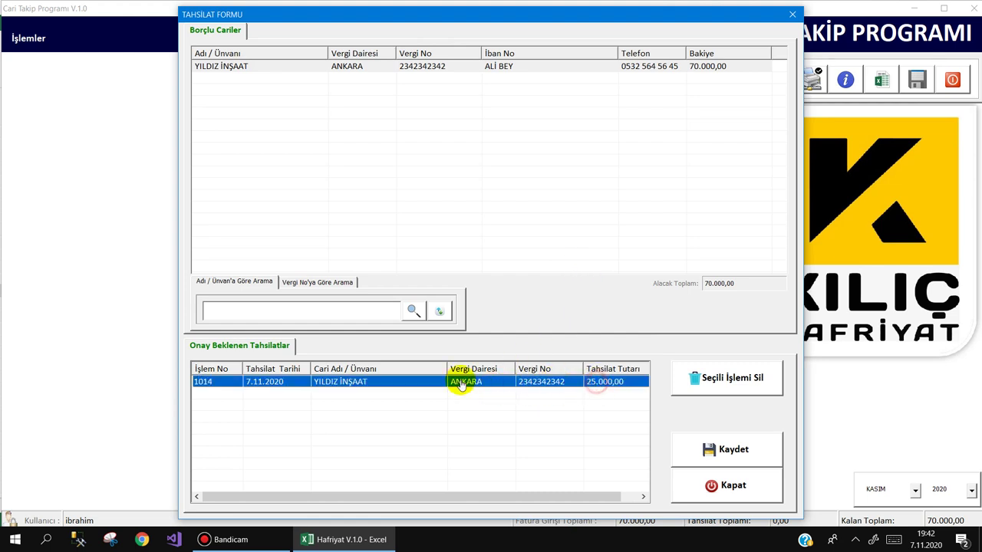
click(718, 379)
Step: Save a 20.000,00 cash collection from YILDIZ İNŞAAT and check its 50.000,00 balance
double_click(300, 65)
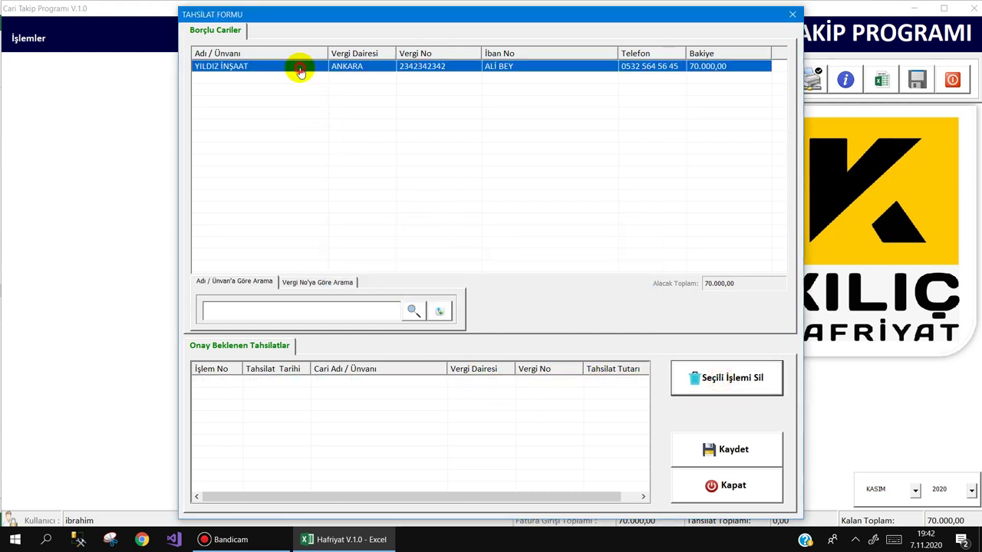
text(20000)
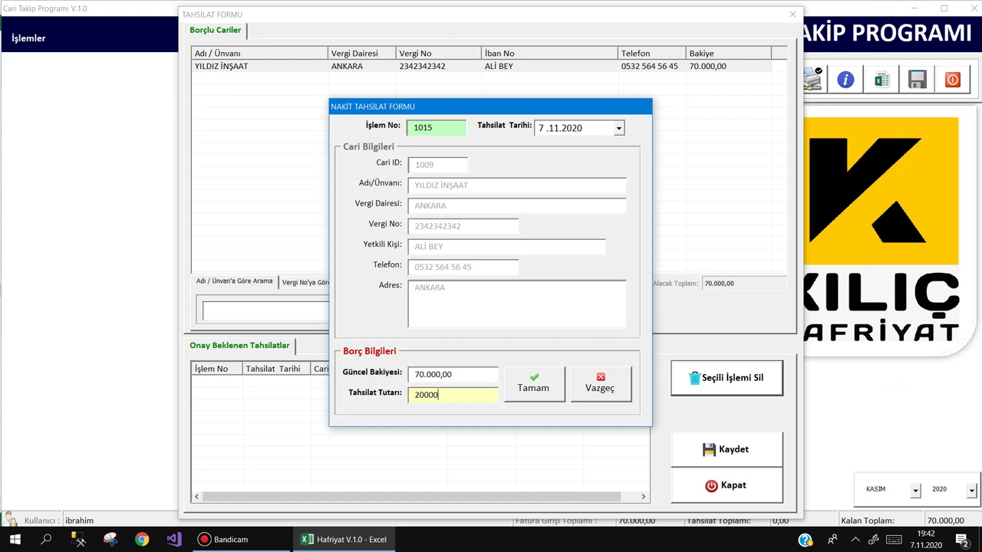
key(Return)
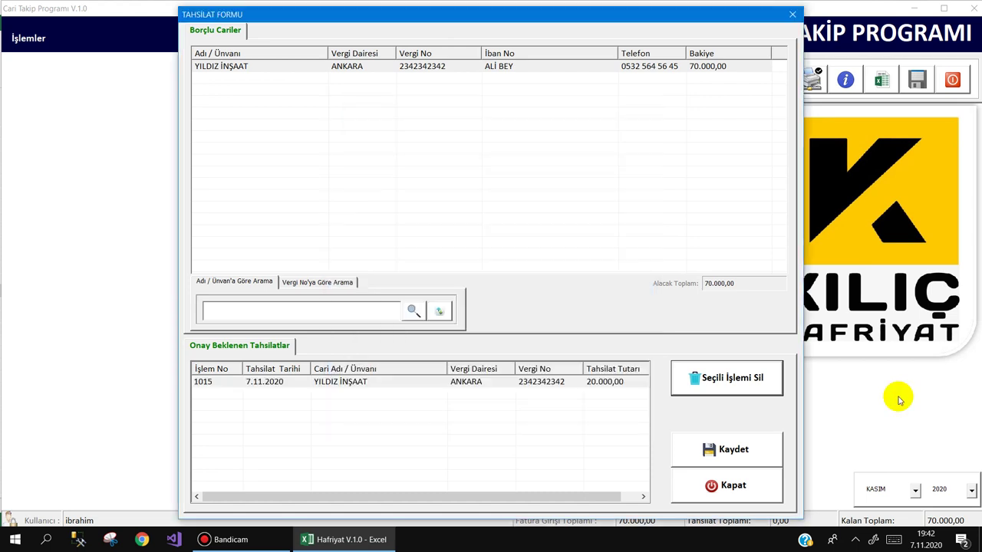
click(729, 449)
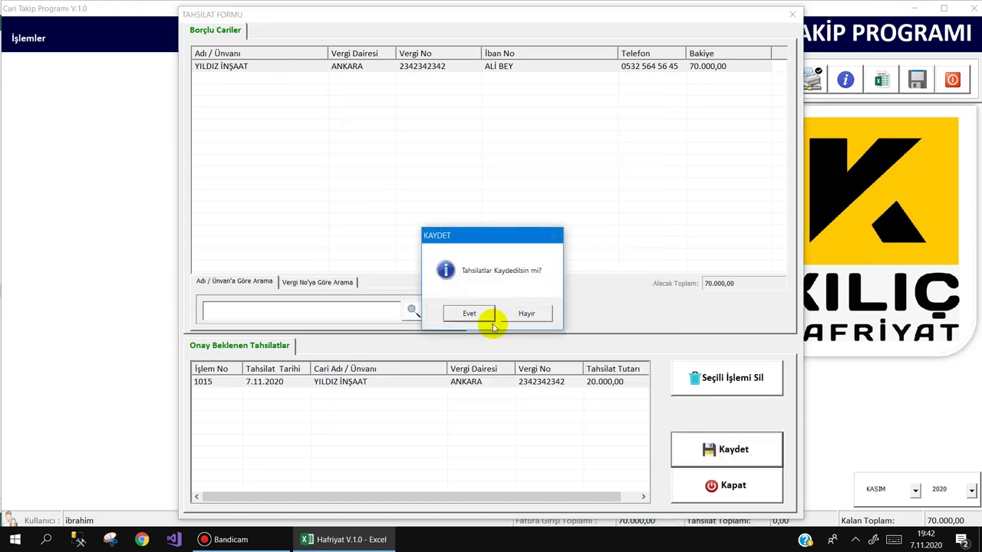
click(483, 315)
click(640, 287)
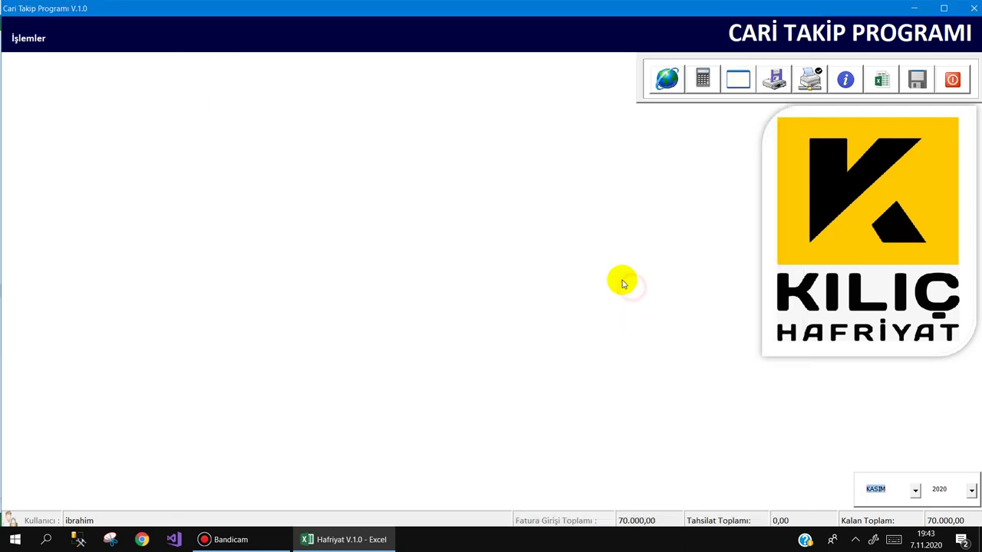
click(28, 38)
click(43, 69)
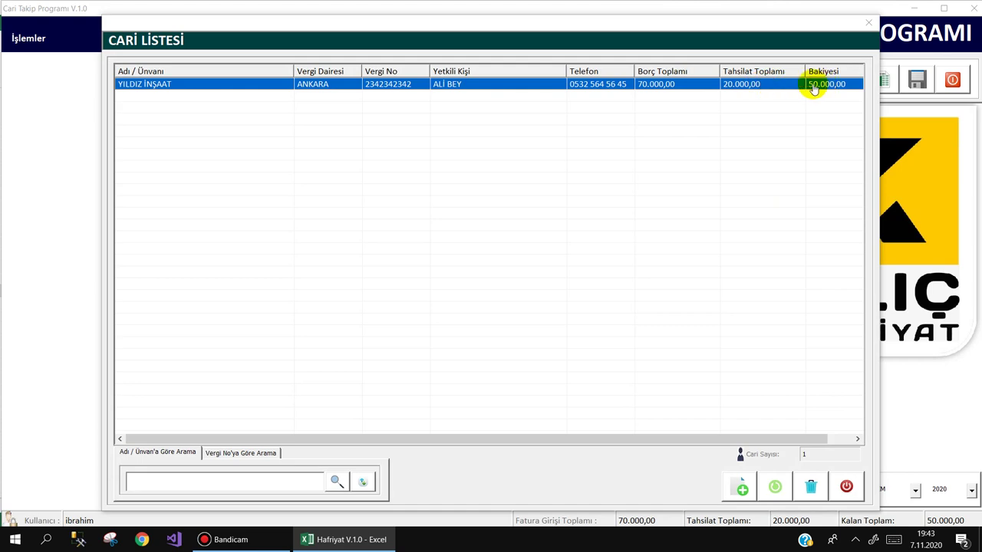
click(31, 39)
click(50, 192)
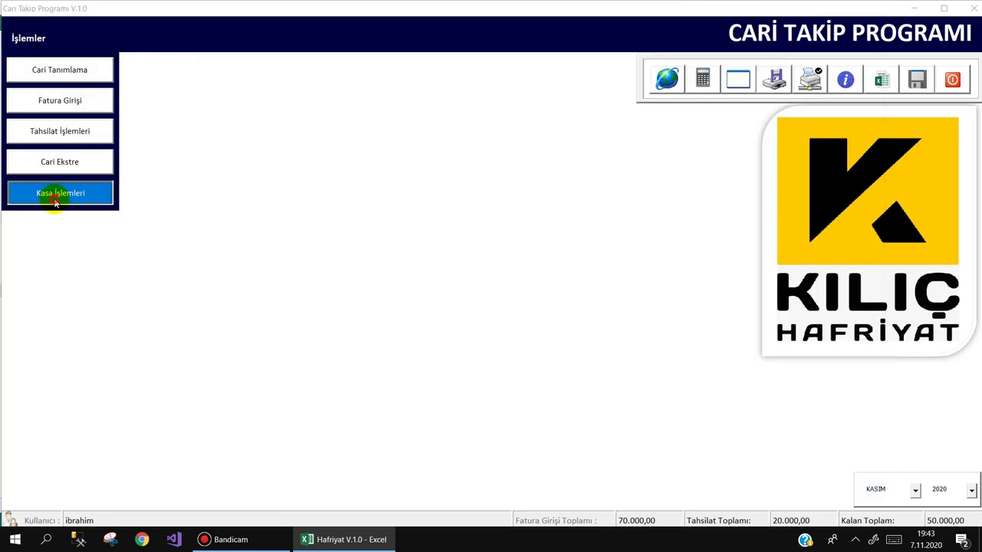
click(464, 86)
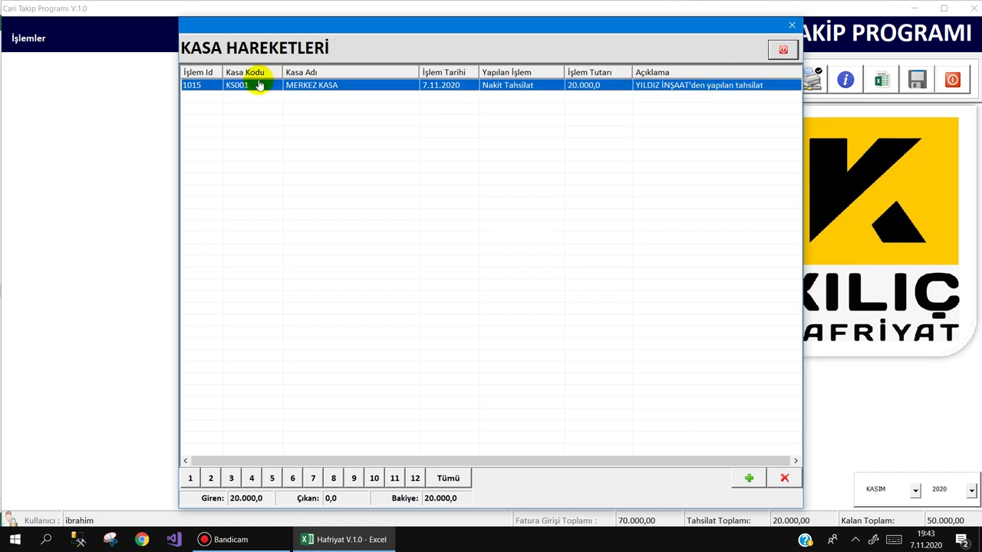
click(209, 479)
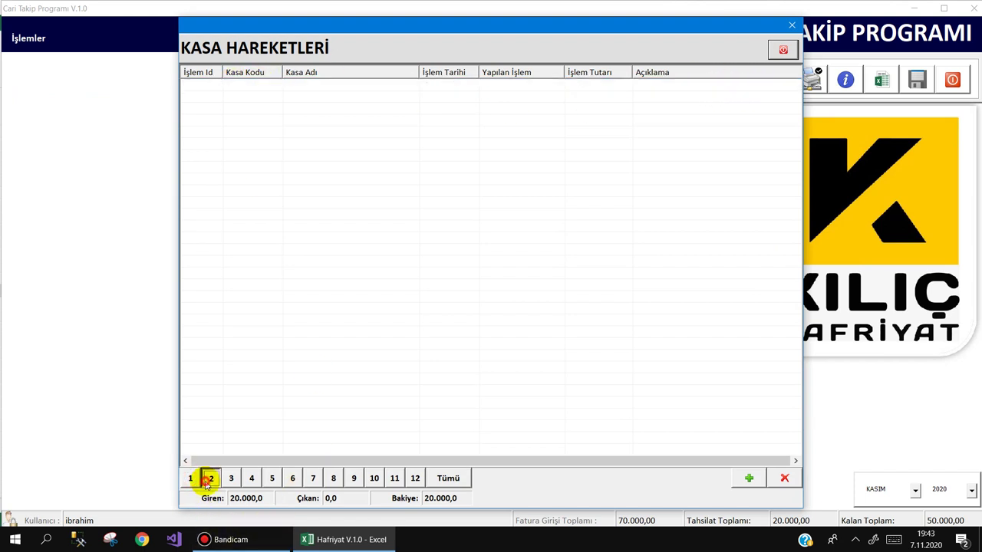
click(396, 480)
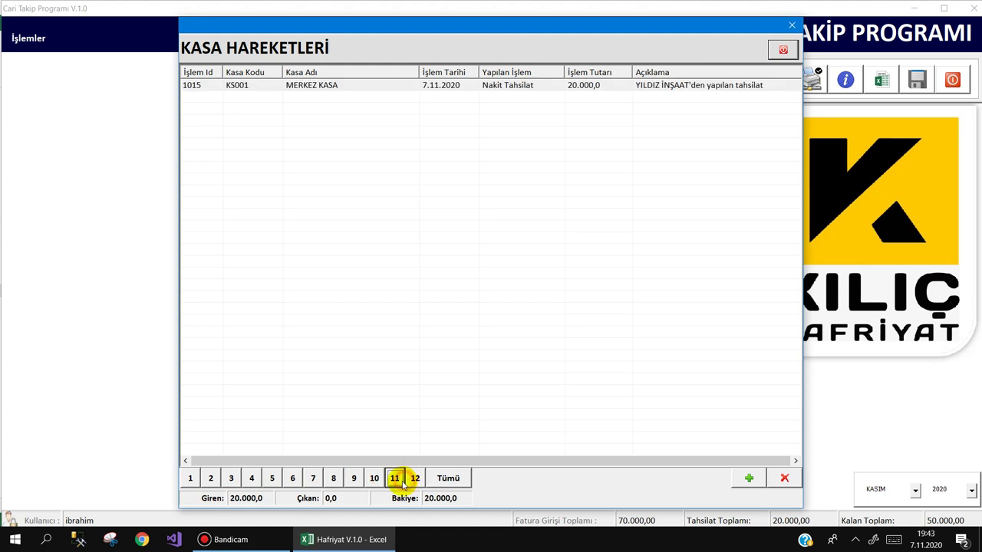
click(444, 478)
click(292, 478)
click(395, 478)
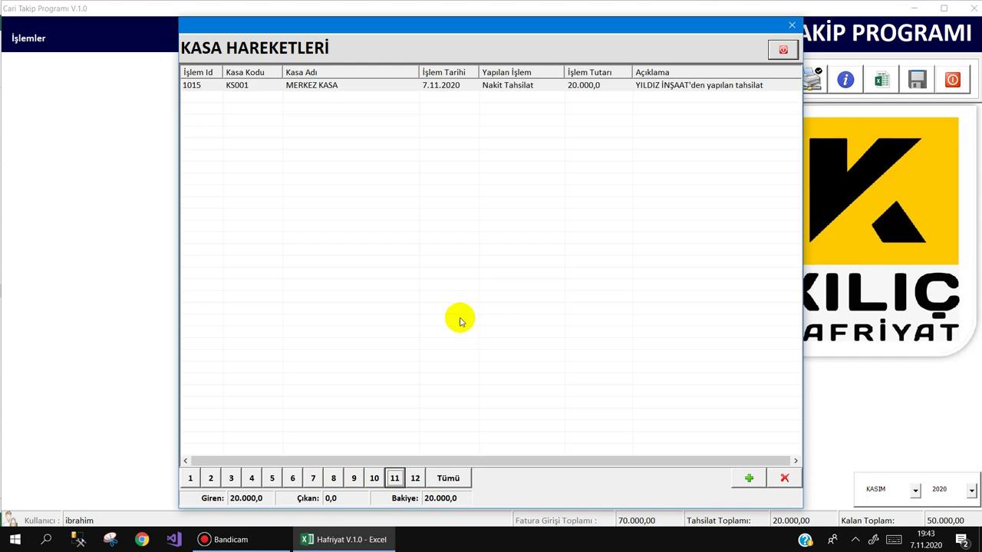
key(Escape)
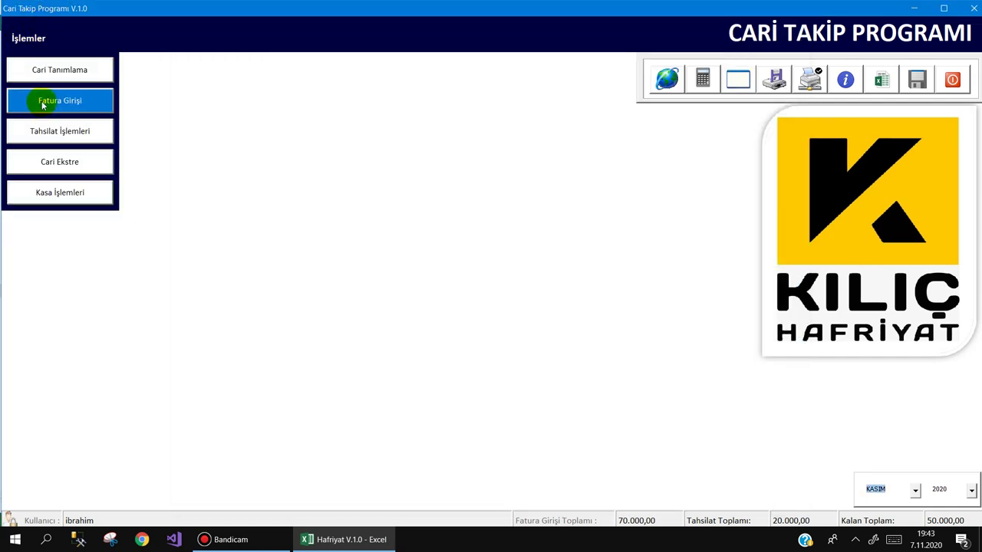
Step: Save a second 10.000,00 cash collection from YILDIZ İNŞAAT
click(47, 135)
double_click(337, 69)
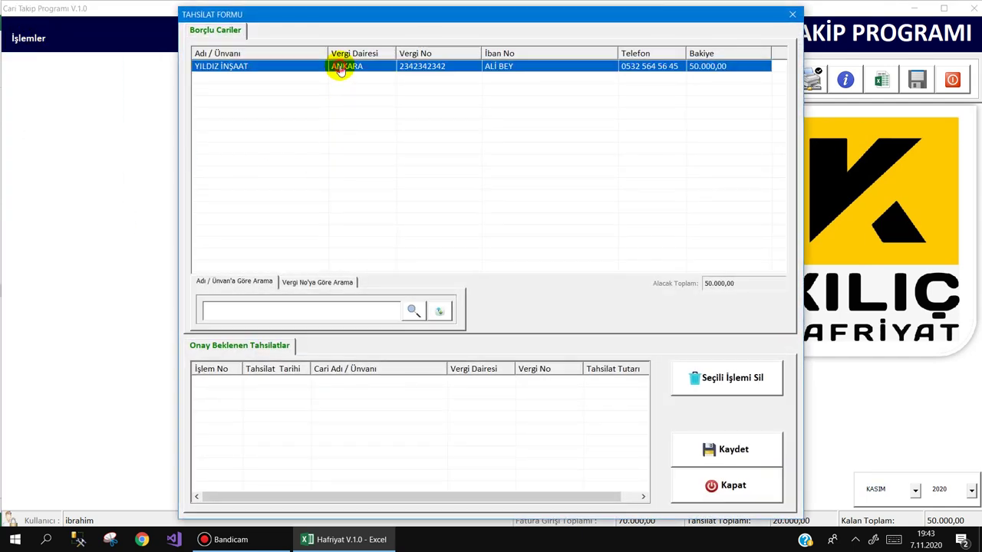
text(10.)
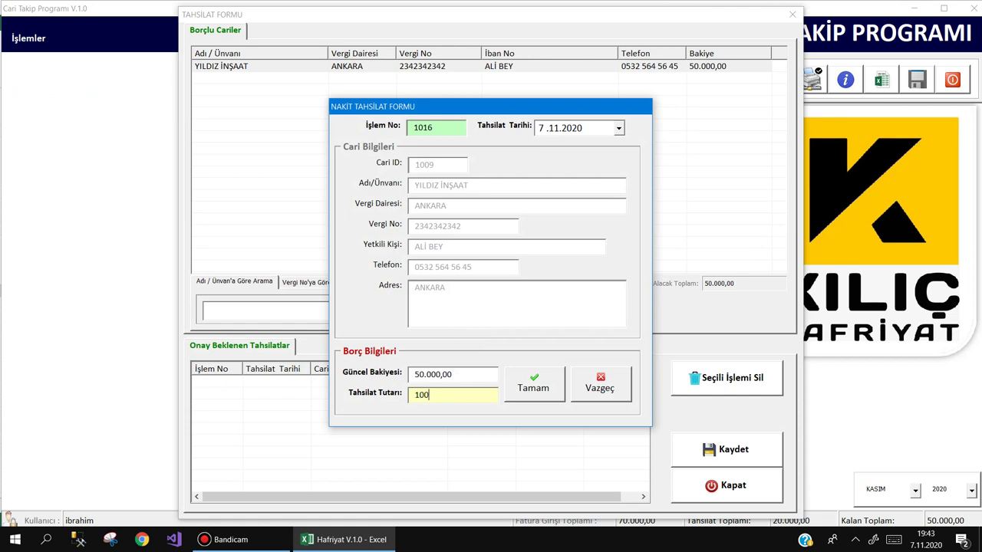
text(00)
key(Return)
key(Return)
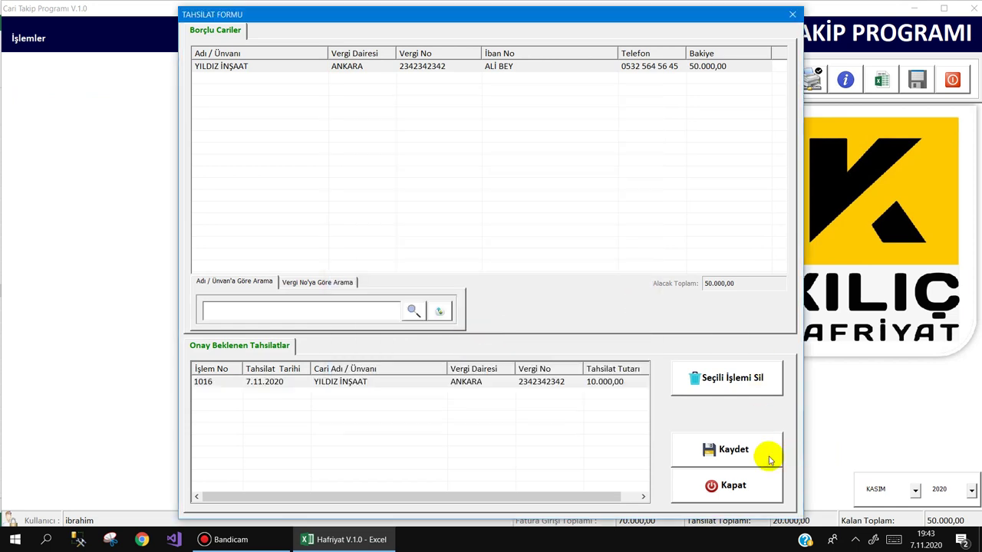
click(769, 454)
click(472, 313)
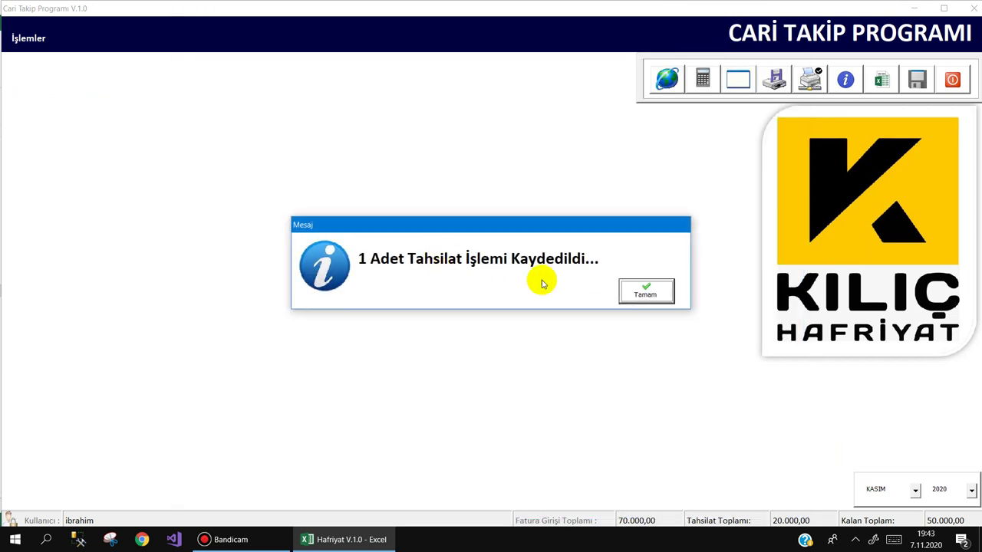
click(623, 280)
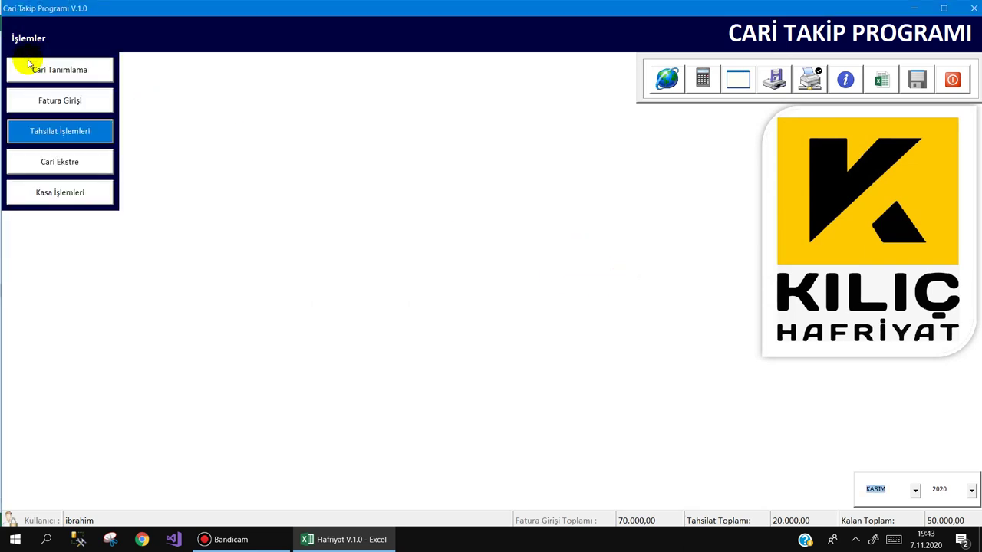
Step: Review cash movements 1015 and 1016 in Kasa İşlemleri
click(54, 192)
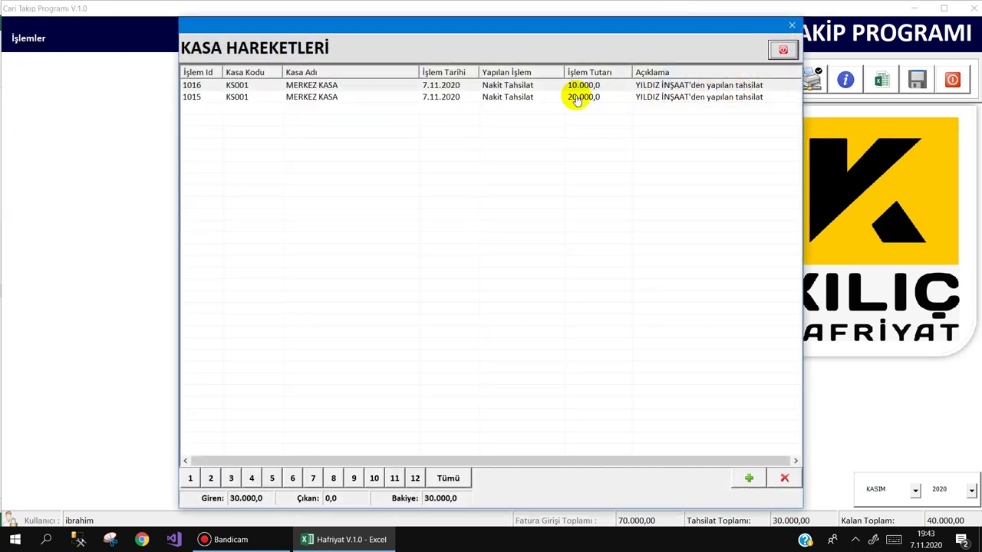
click(576, 86)
click(579, 96)
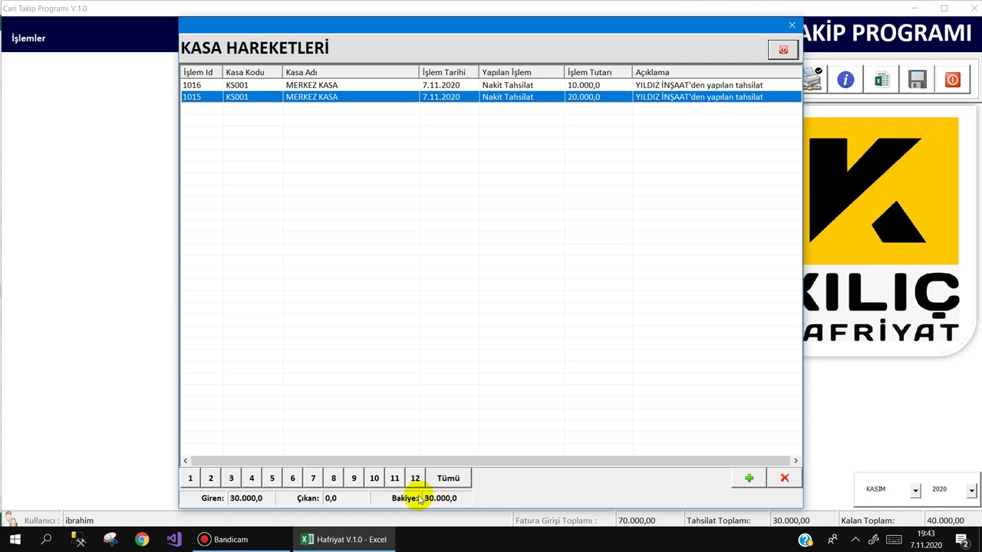
click(32, 41)
click(44, 71)
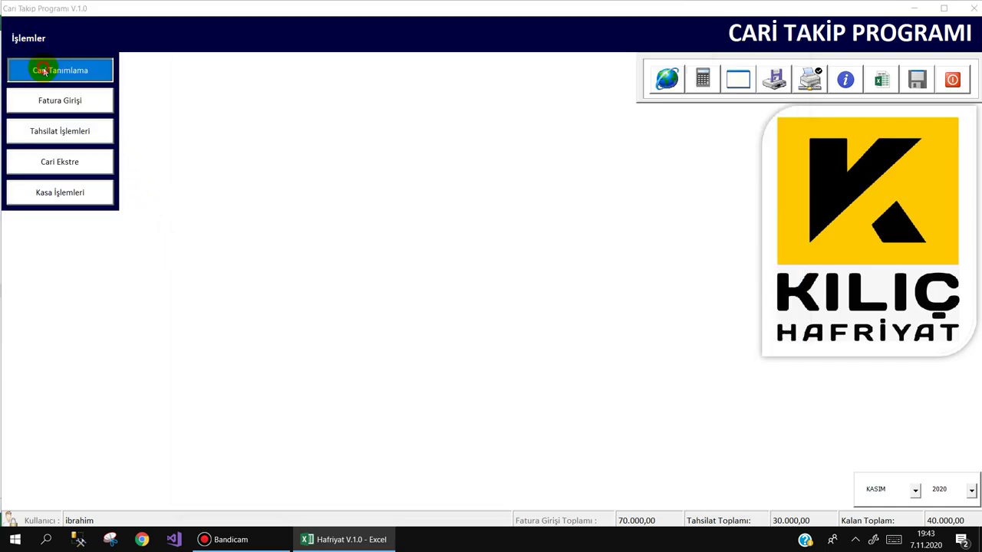
click(829, 86)
double_click(599, 86)
click(46, 40)
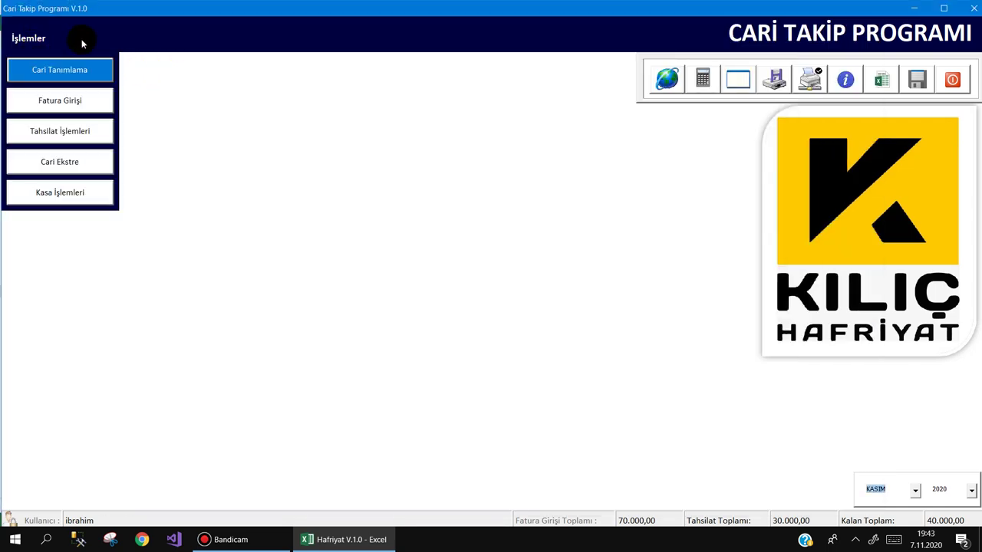
click(61, 163)
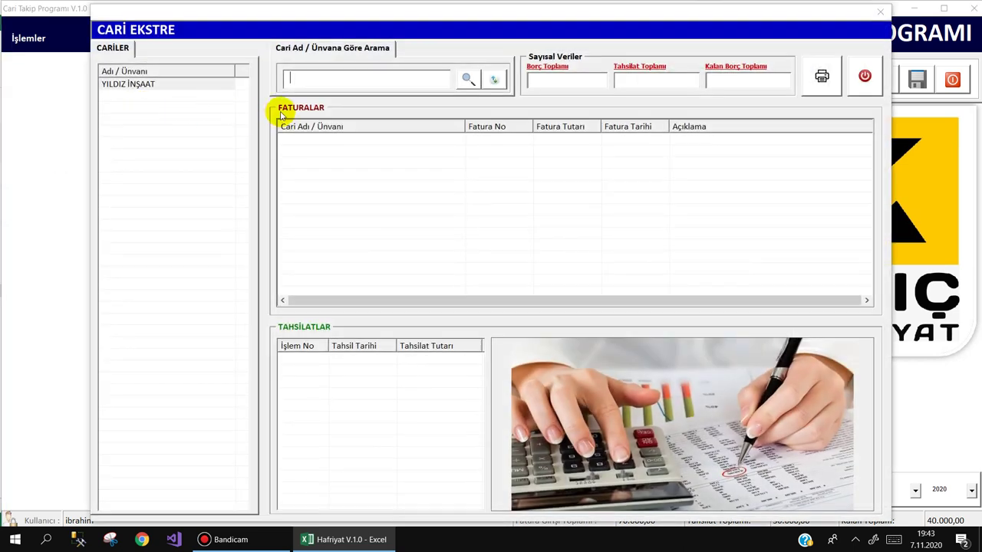
double_click(185, 85)
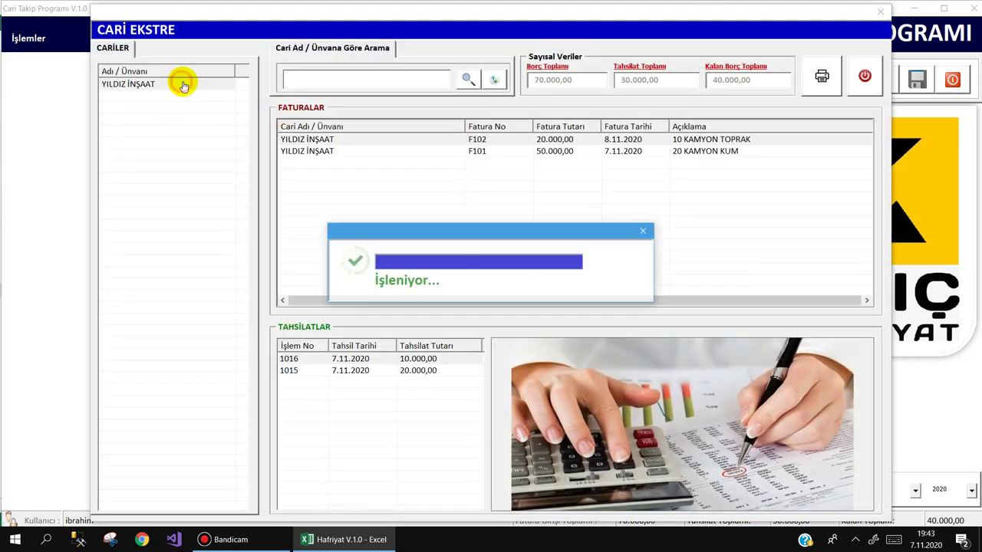
click(344, 151)
click(343, 139)
click(347, 359)
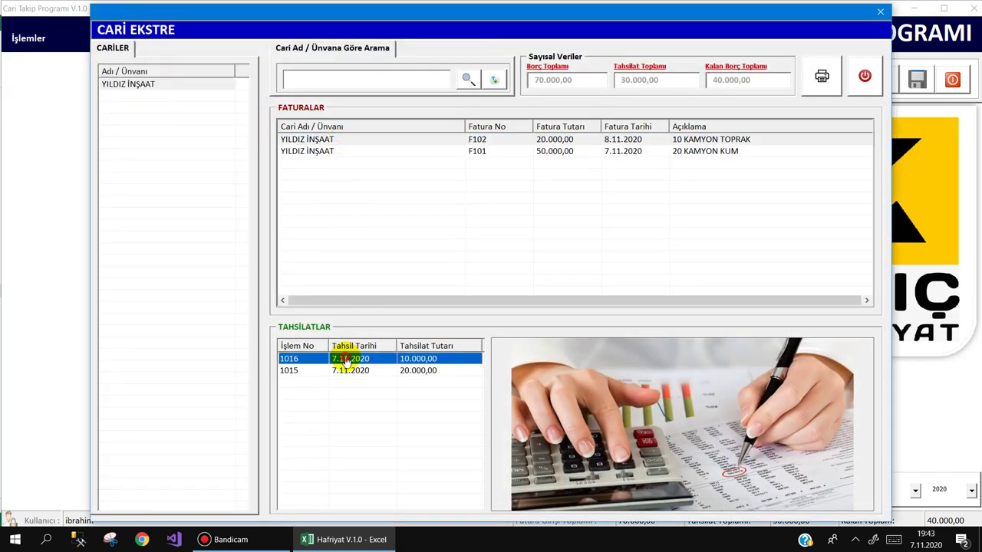
click(346, 371)
click(347, 359)
click(347, 371)
click(346, 359)
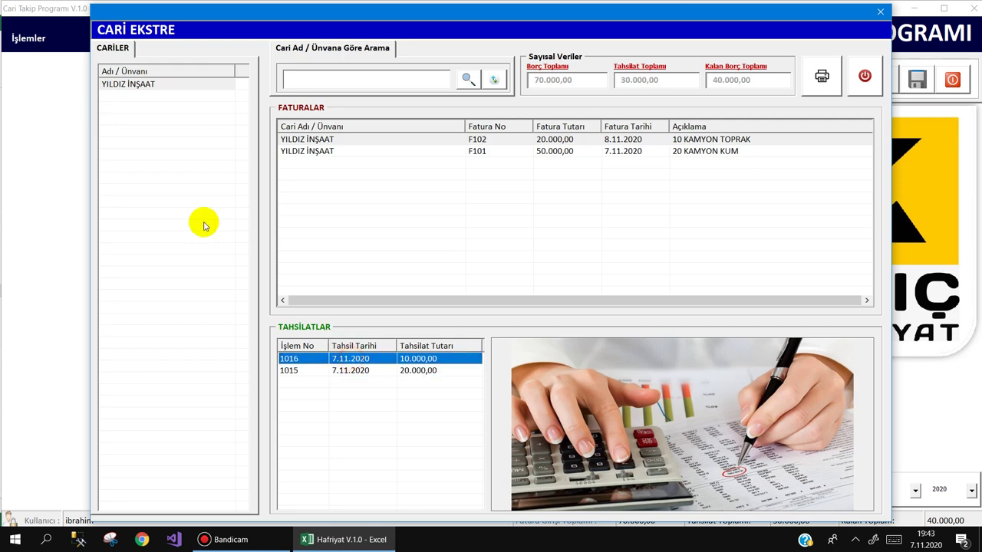
key(Escape)
click(28, 37)
click(61, 66)
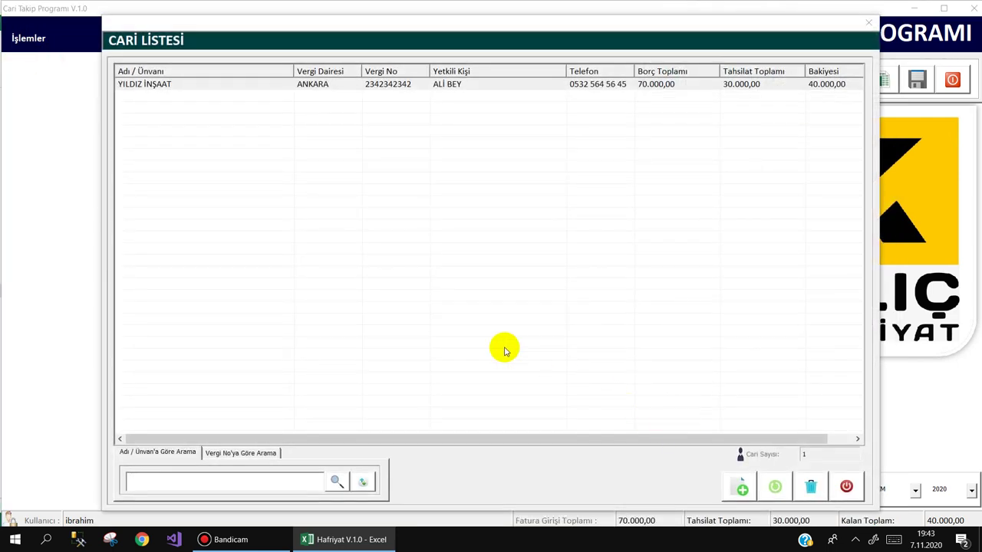
key(Escape)
click(35, 40)
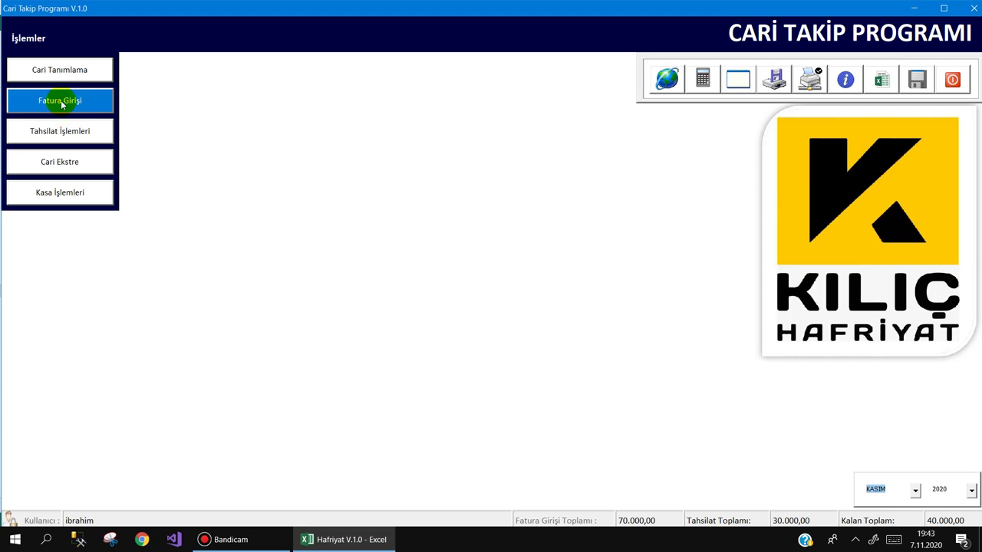
Step: Add GÜNEŞ YAPI, tax office İZMİR, as a new account from the invoice account picker
click(61, 104)
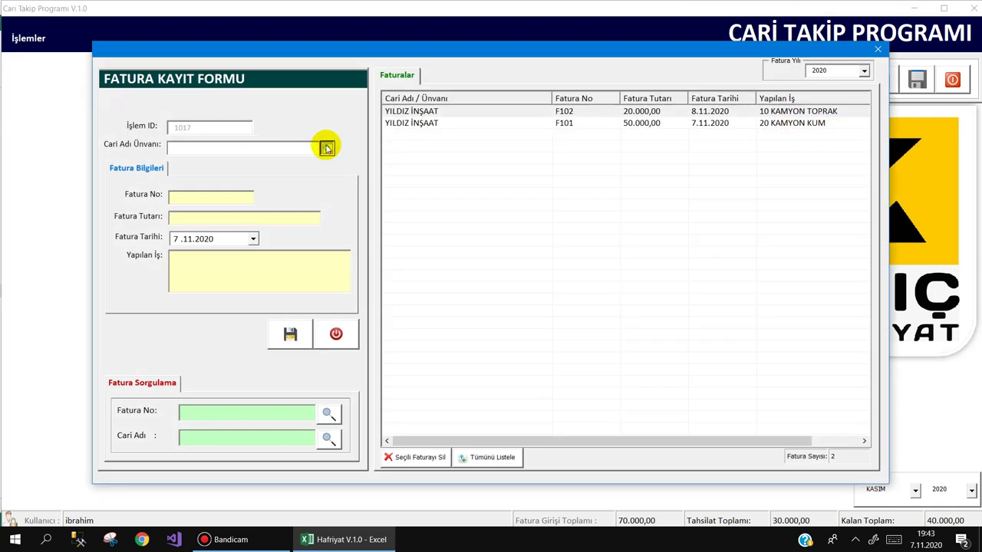
click(327, 147)
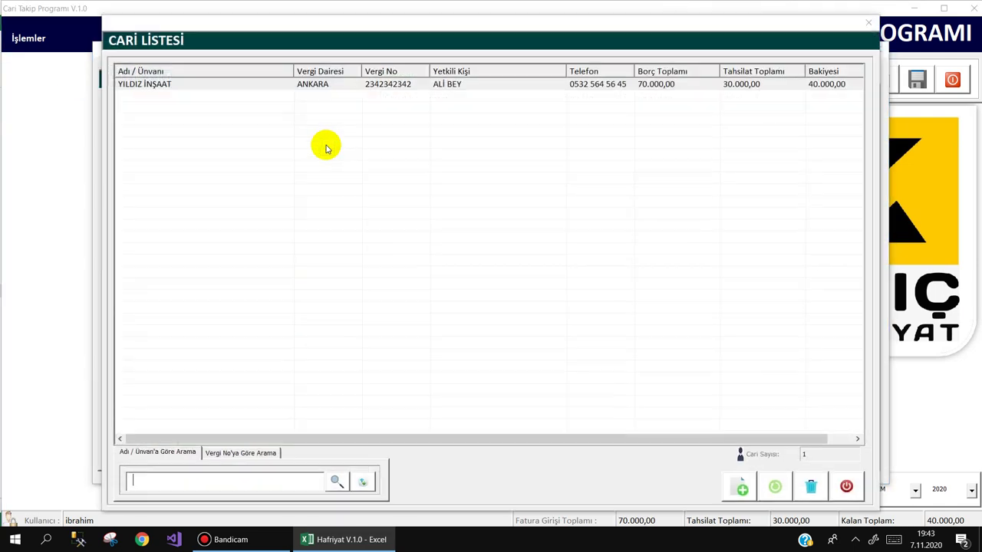
click(726, 489)
text(İZMİR)
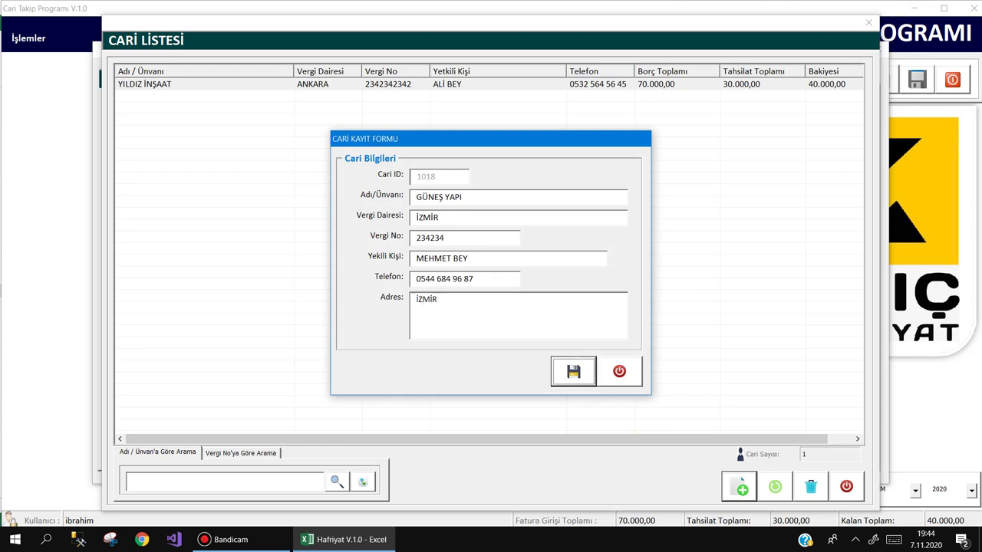
key(Return)
key(Return)
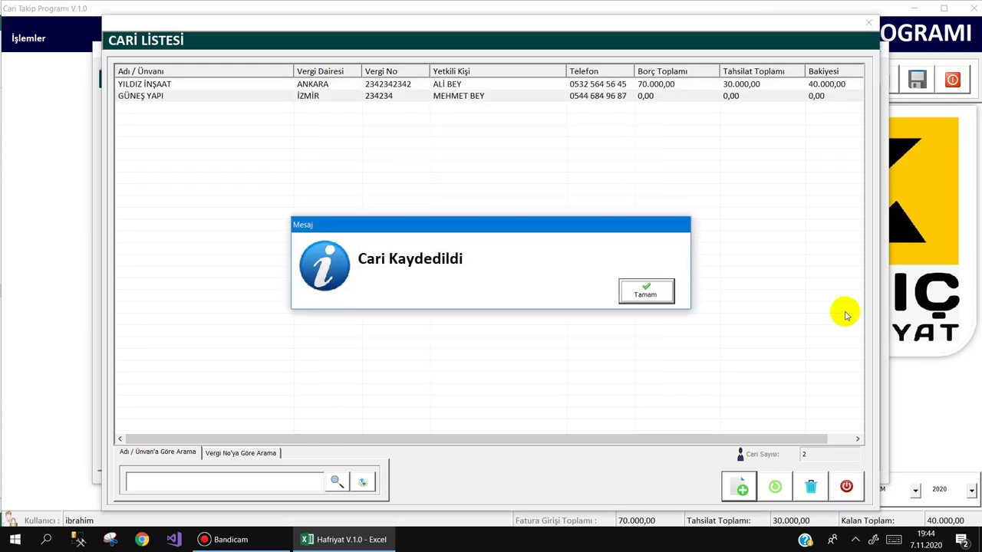
key(Return)
Step: Save invoice F103 for GÜNEŞ YAPI: 35.000,00 for 15 KAMYON KUM
double_click(150, 95)
text(15 KAMYON KUM)
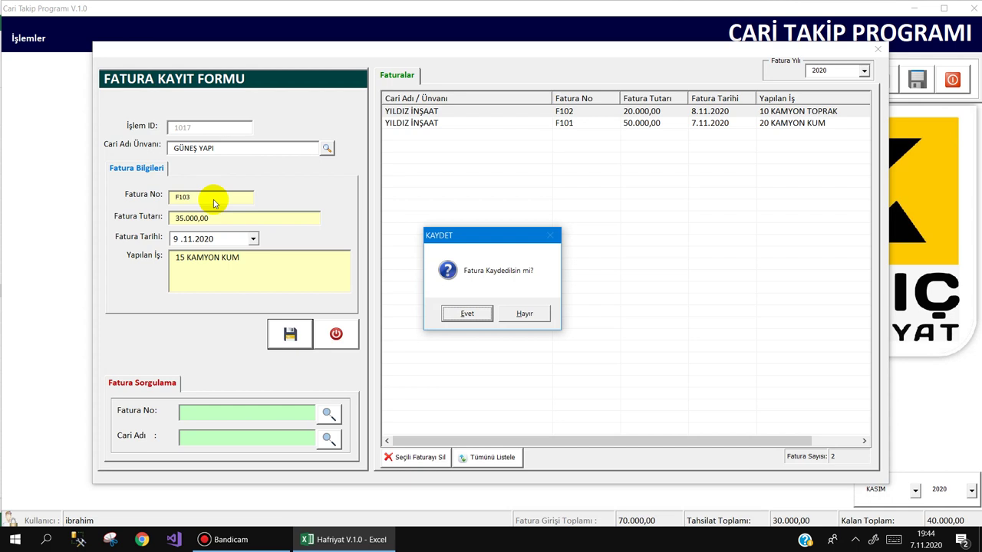
key(Return)
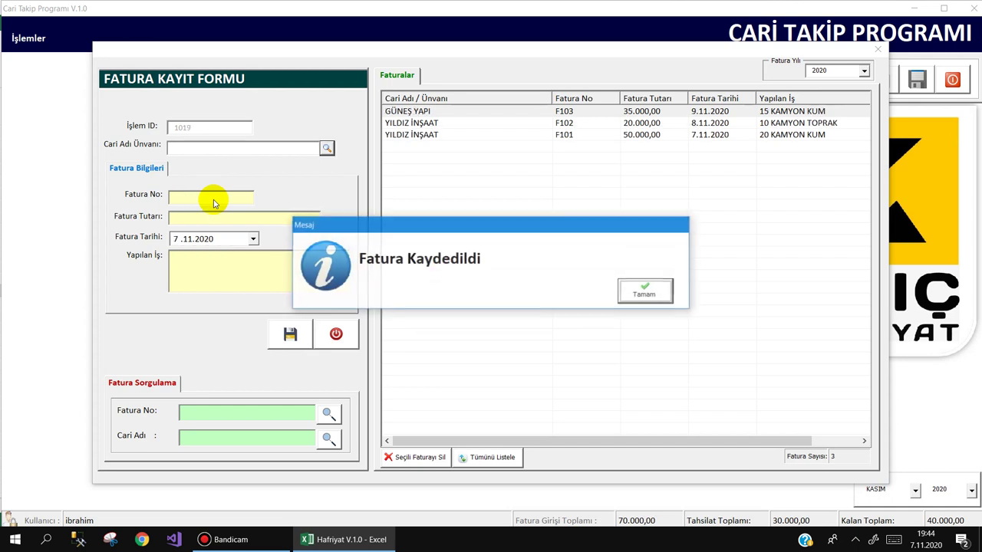
click(641, 294)
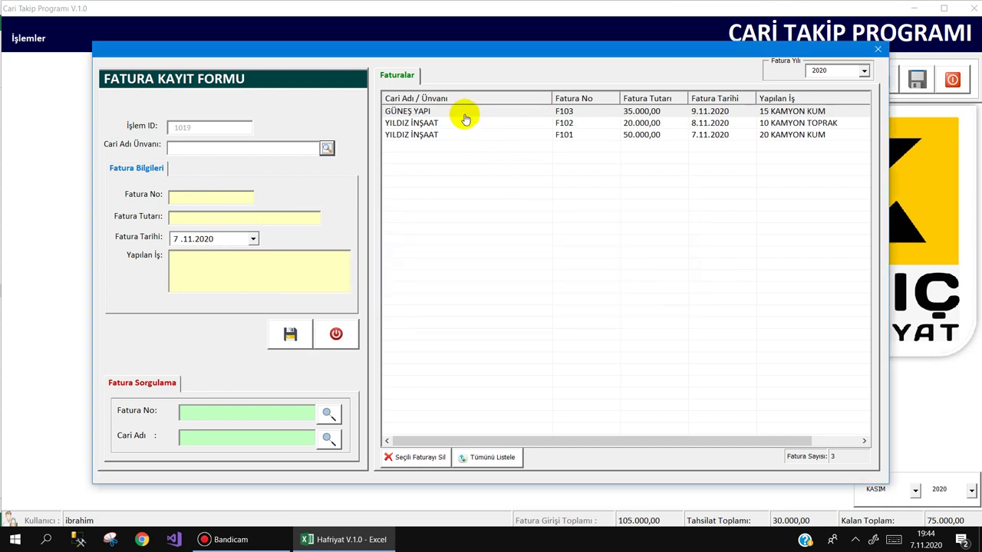
click(460, 125)
click(456, 135)
click(456, 115)
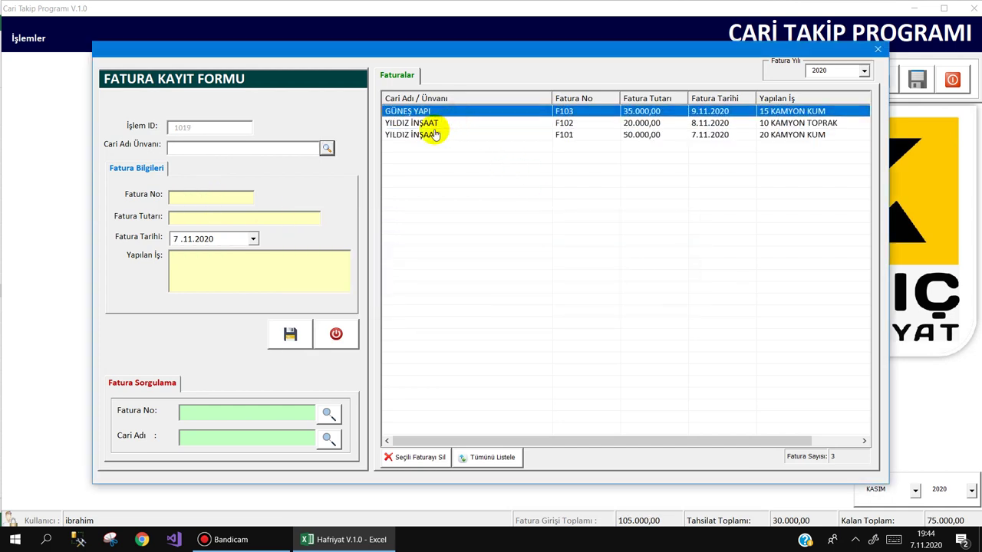
key(Escape)
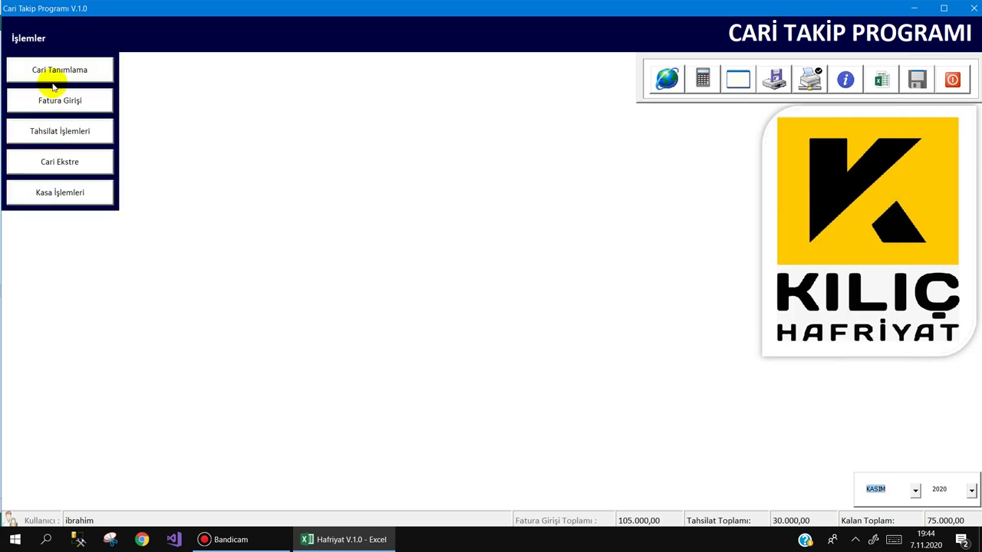
Step: Check the customer list showing GÜNEŞ YAPI's new 35.000,00 balance
click(42, 71)
click(236, 86)
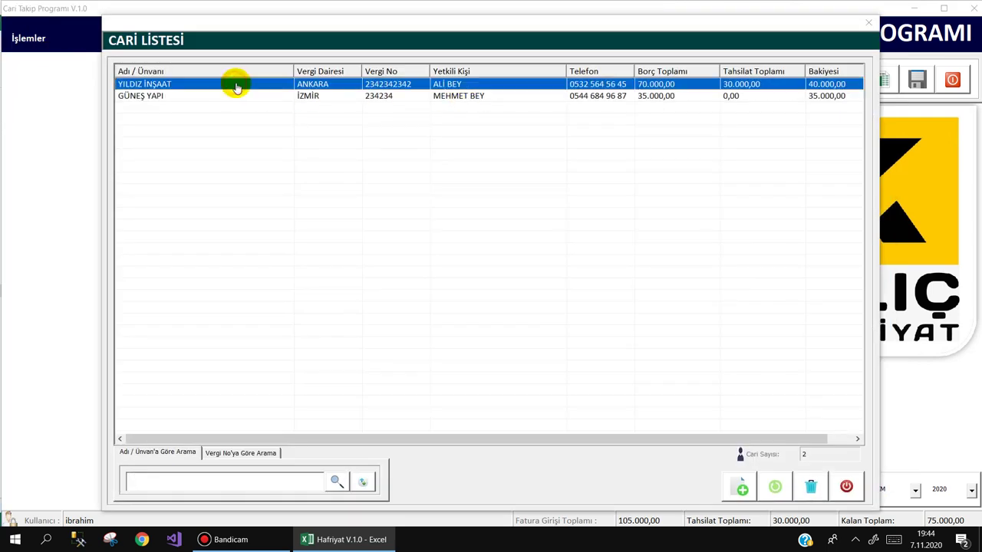
click(153, 96)
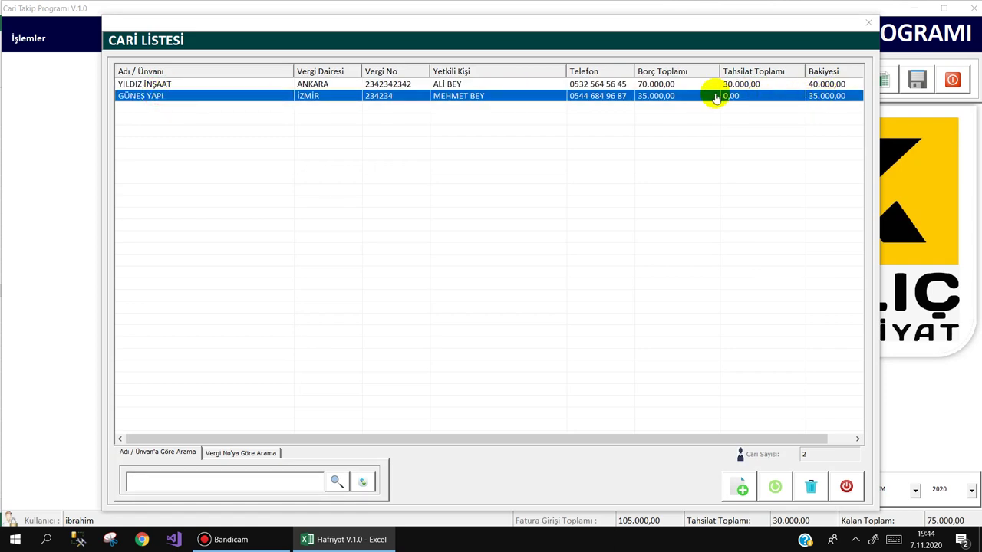
click(37, 40)
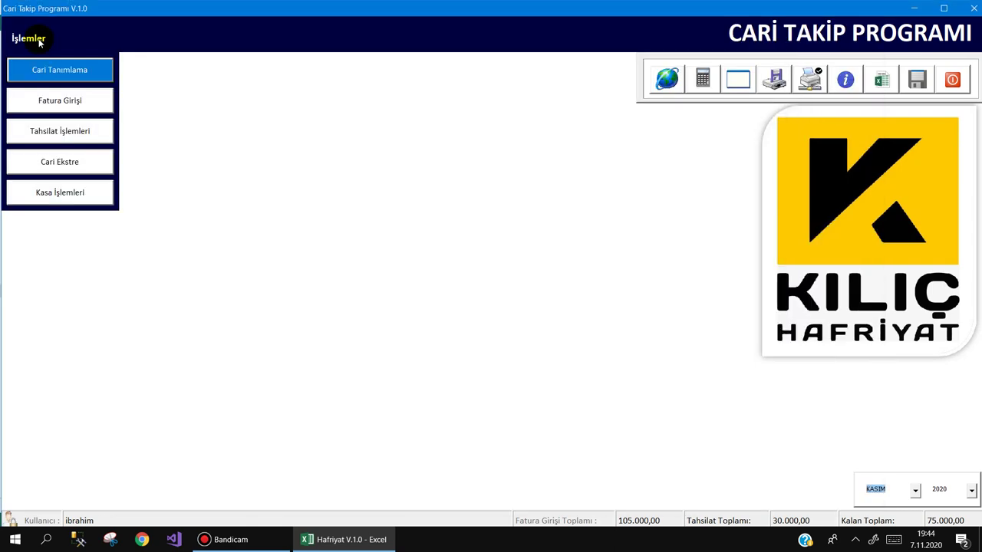
Step: Record cash collections of 10.000,00 from YILDIZ İNŞAAT and 5.000,00 from GÜNEŞ YAPI, and save both
click(59, 130)
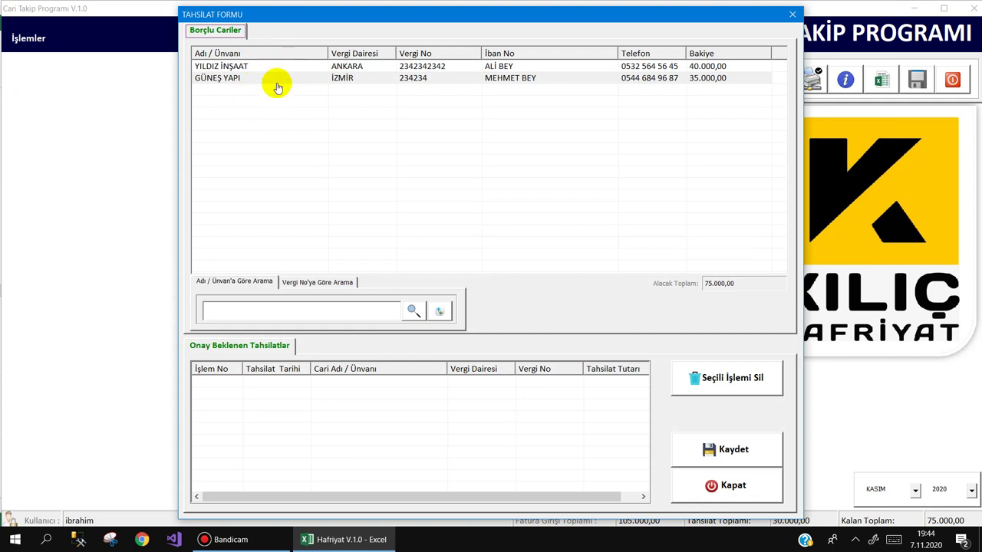
double_click(259, 67)
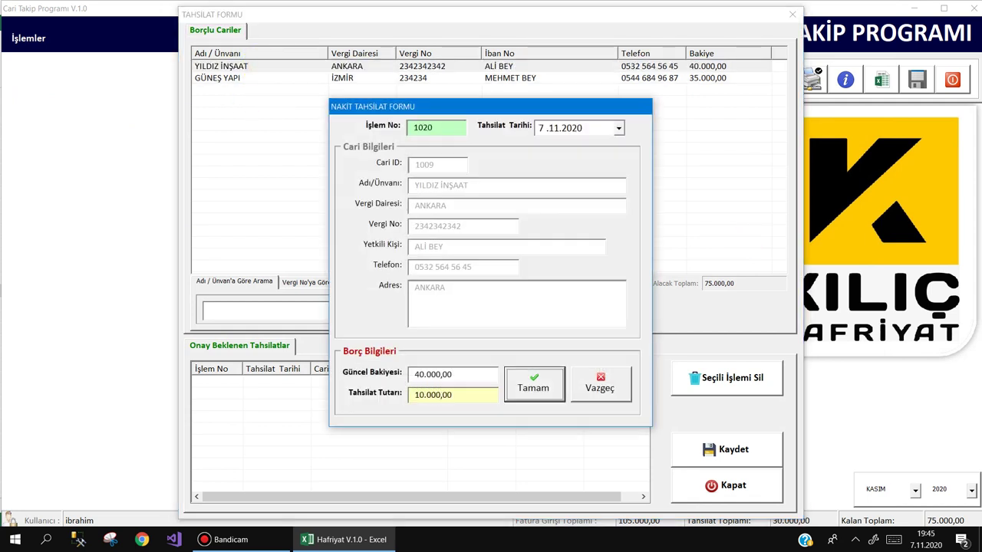
key(Return)
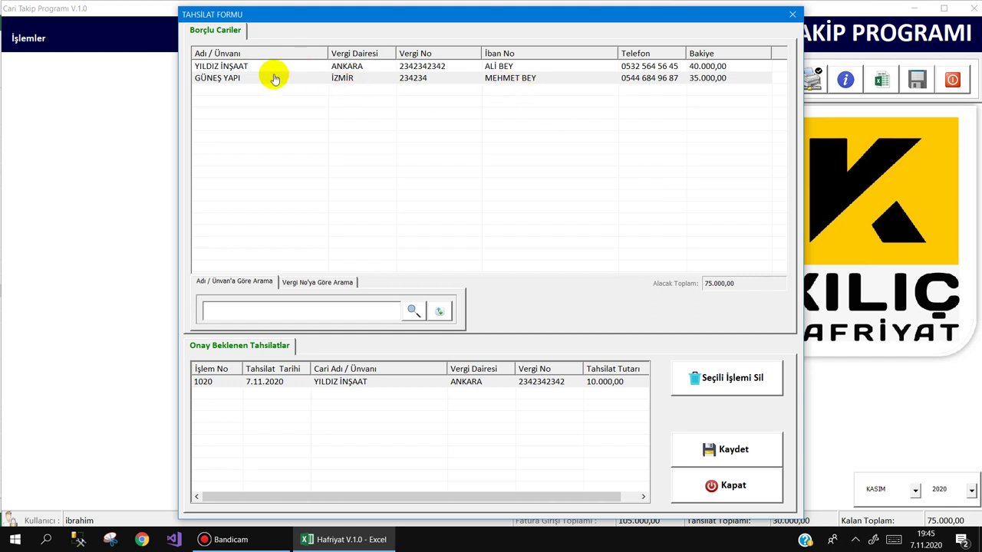
click(275, 79)
double_click(269, 81)
text(5000)
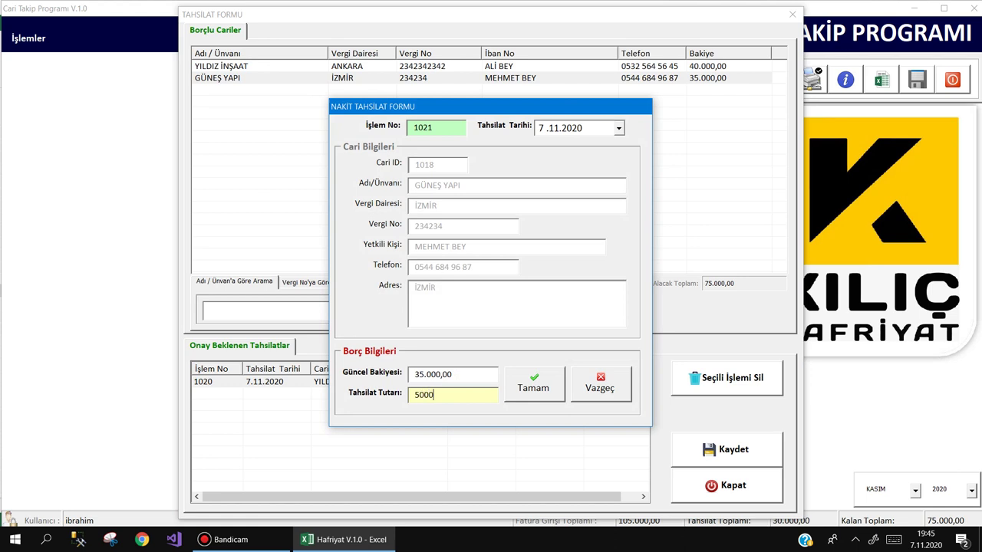
key(Return)
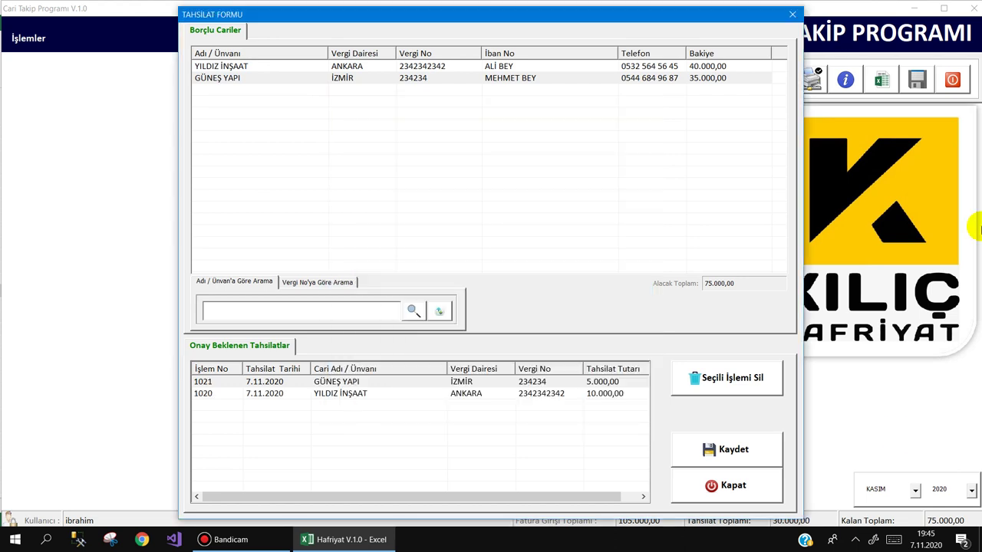
click(717, 449)
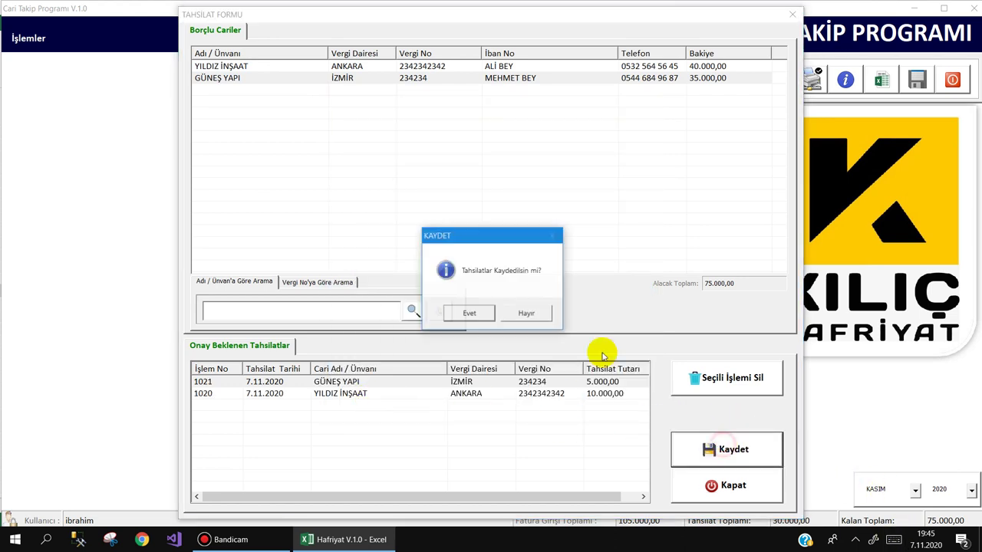
click(469, 313)
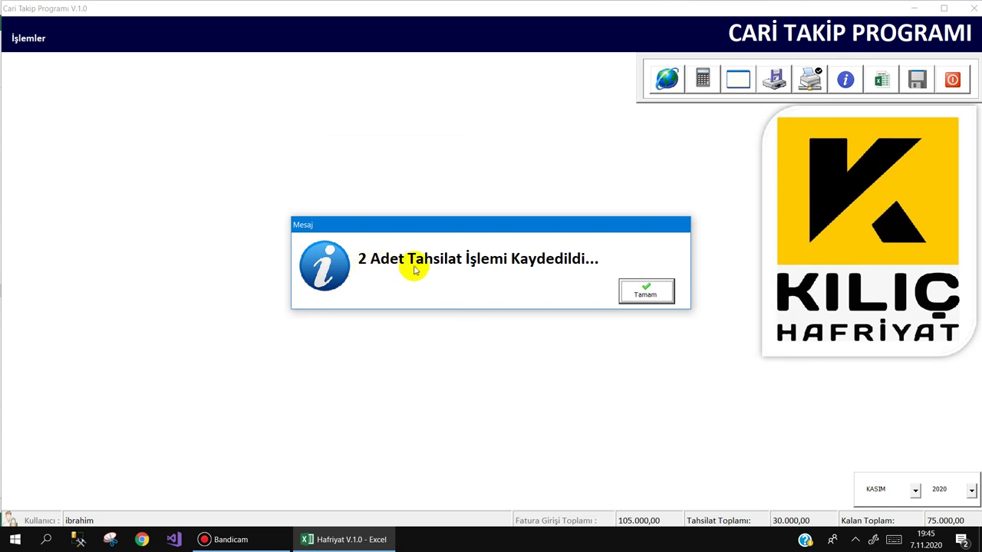
Step: Check the customer list showing both accounts at 30.000,00 balance
click(645, 292)
click(42, 38)
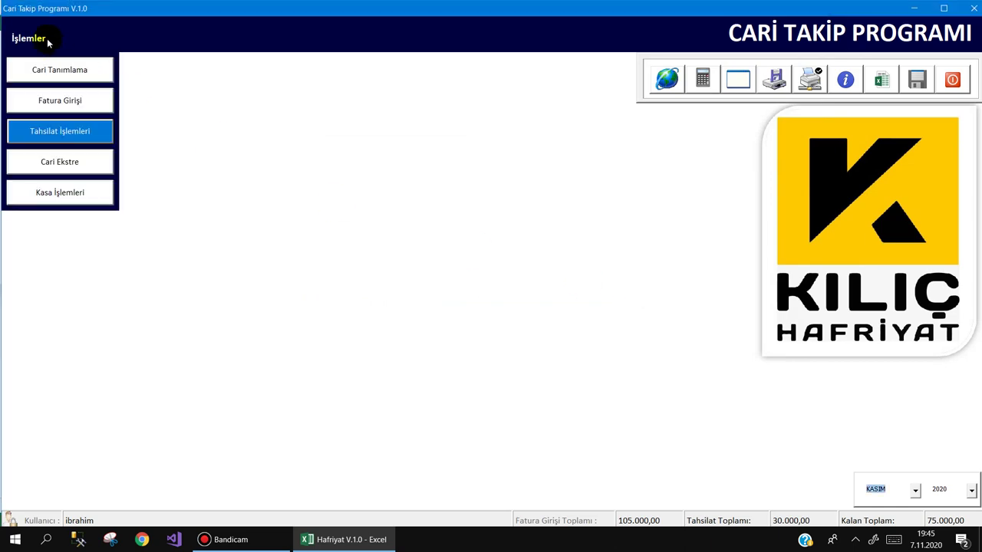
click(43, 70)
click(802, 86)
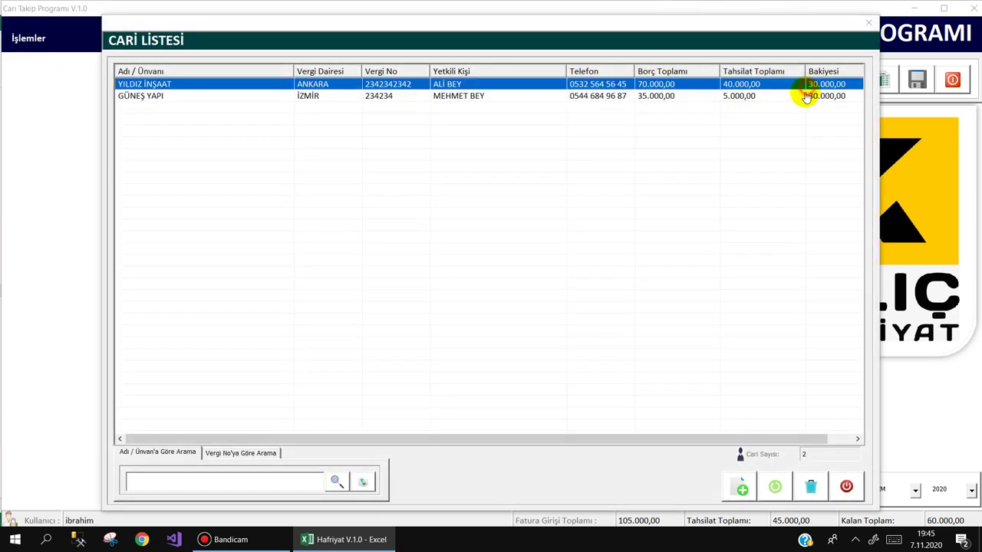
click(806, 96)
click(781, 85)
double_click(465, 97)
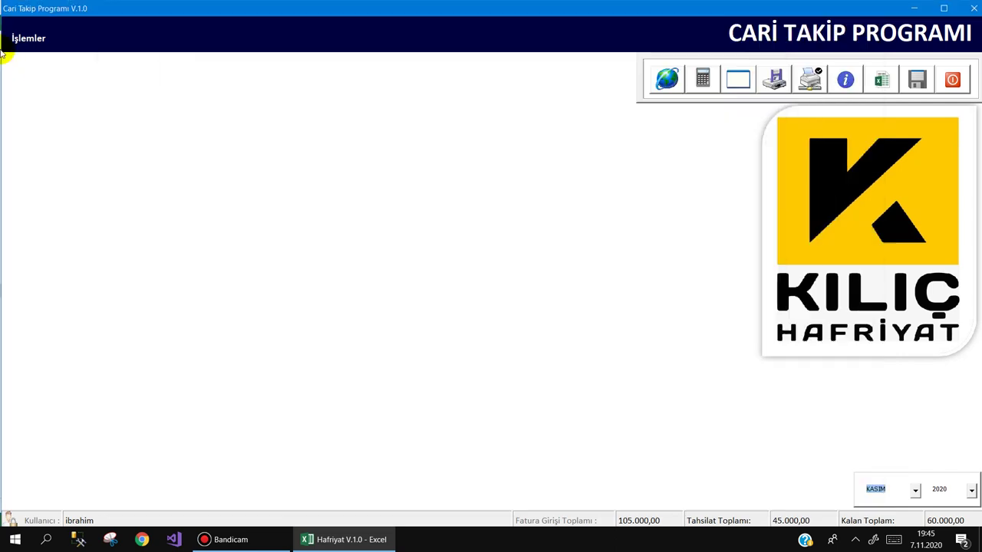
Step: Review the Cari Ekstre statements for YILDIZ İNŞAAT and GÜNEŞ YAPI, then Kasa İşlemleri
click(23, 38)
click(40, 159)
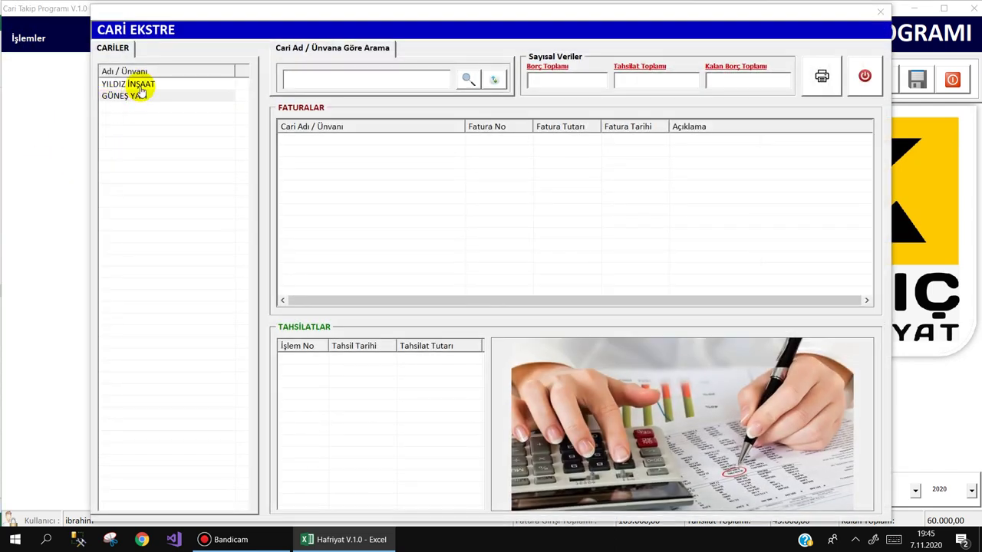
click(141, 86)
click(353, 380)
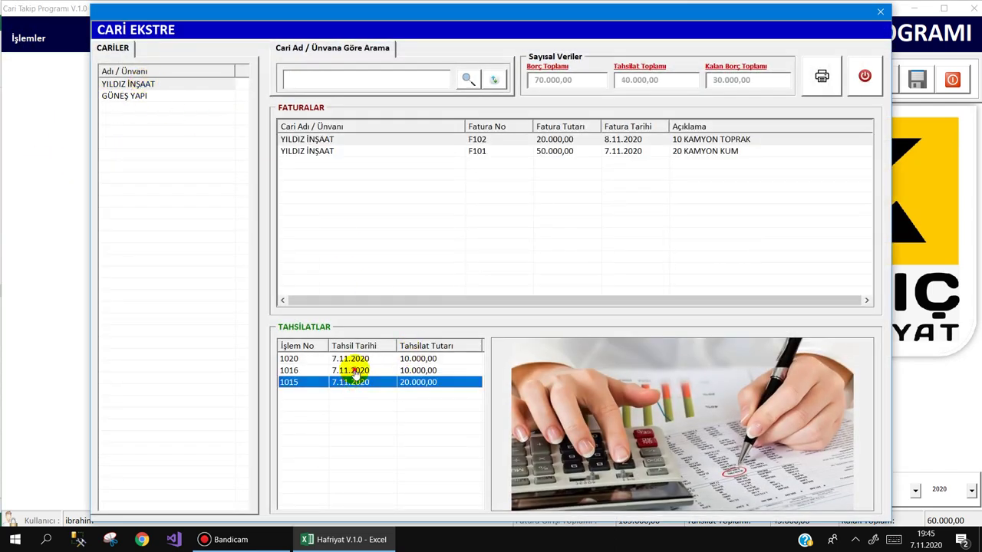
click(349, 360)
click(160, 97)
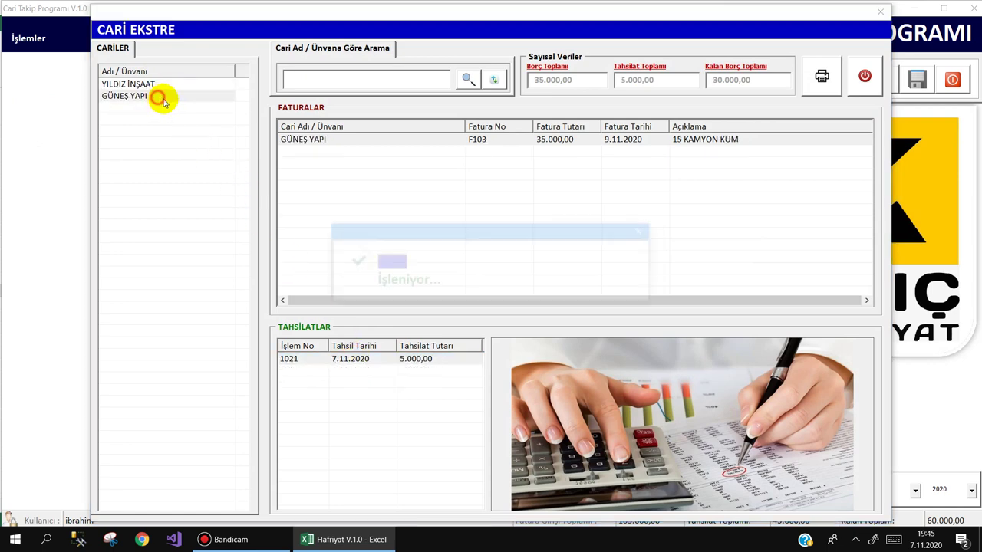
click(351, 140)
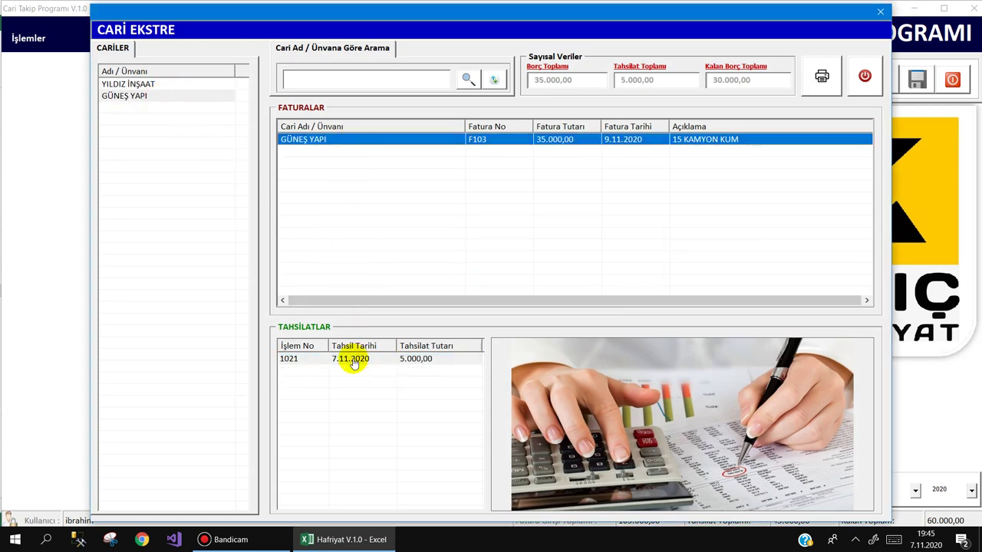
click(355, 361)
key(Escape)
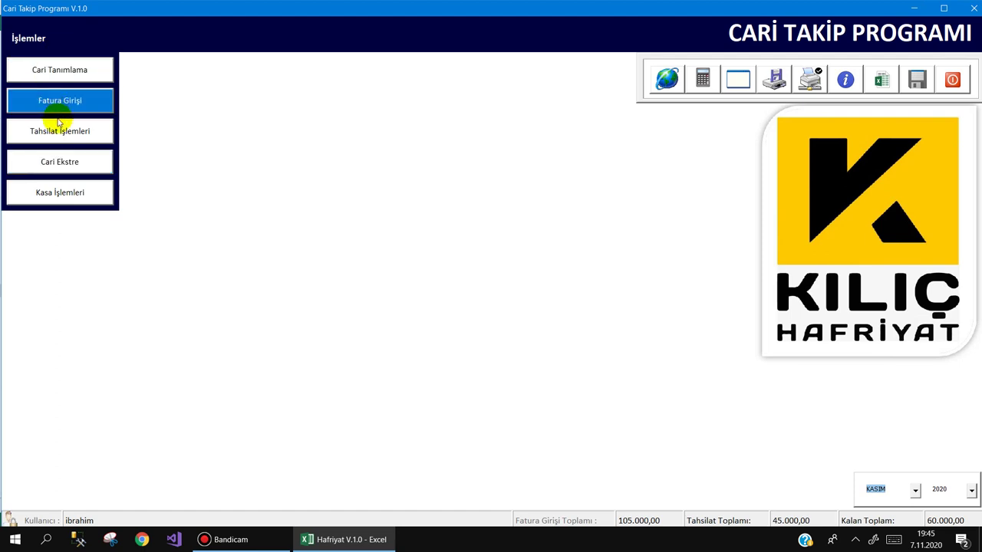
click(57, 190)
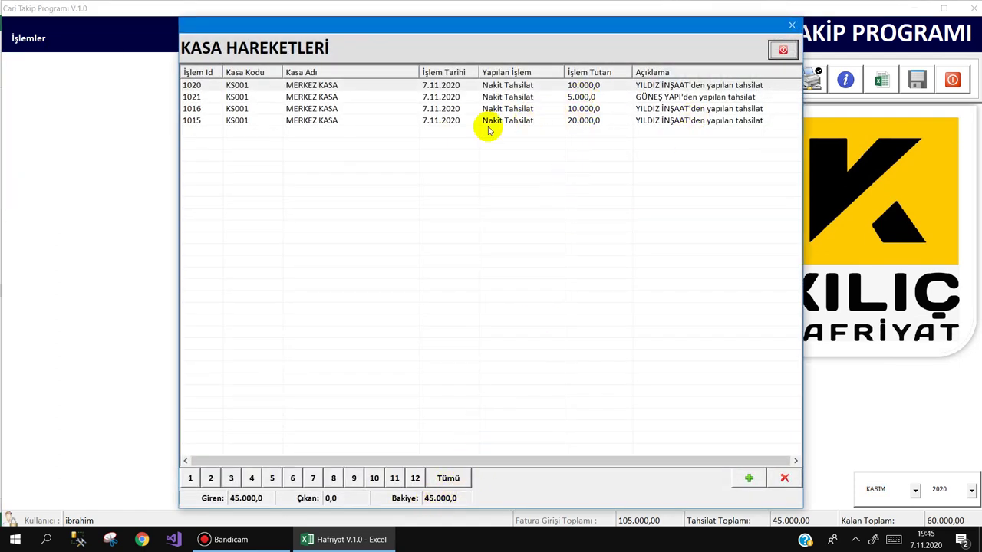
key(Escape)
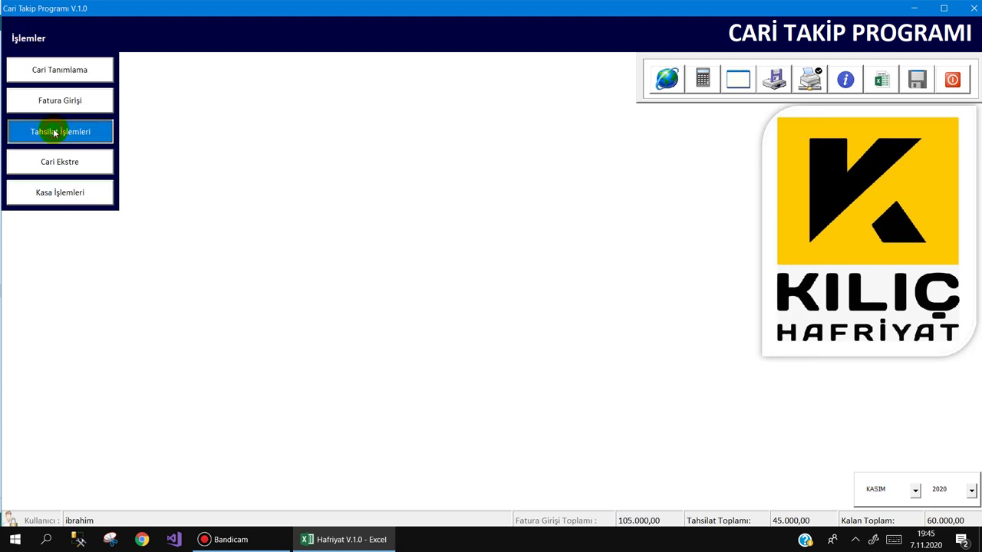
Step: Save 30.000,00 collections for YILDIZ İNŞAAT and GÜNEŞ YAPI after a 35.000 over-payment warning
click(56, 130)
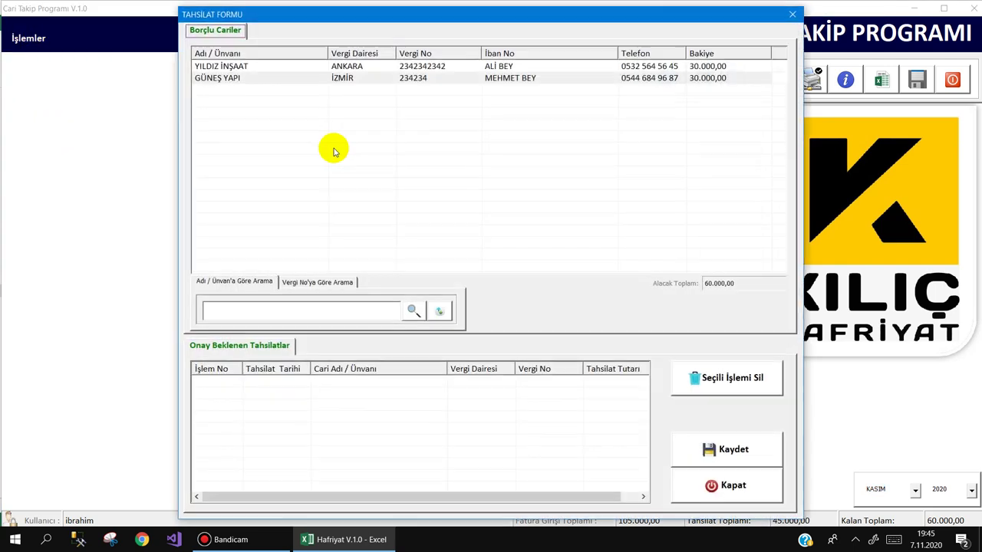
double_click(307, 68)
text(3000)
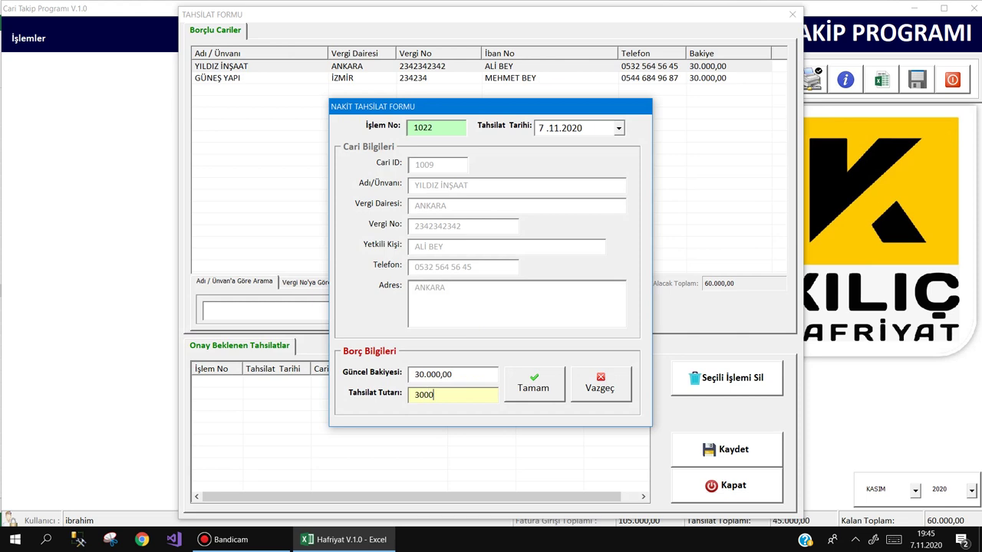
click(534, 384)
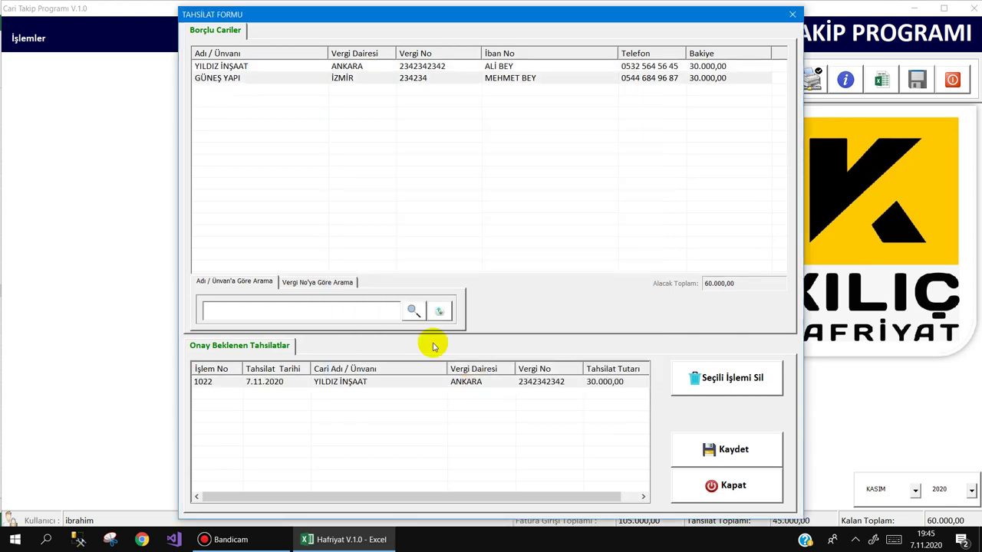
click(262, 79)
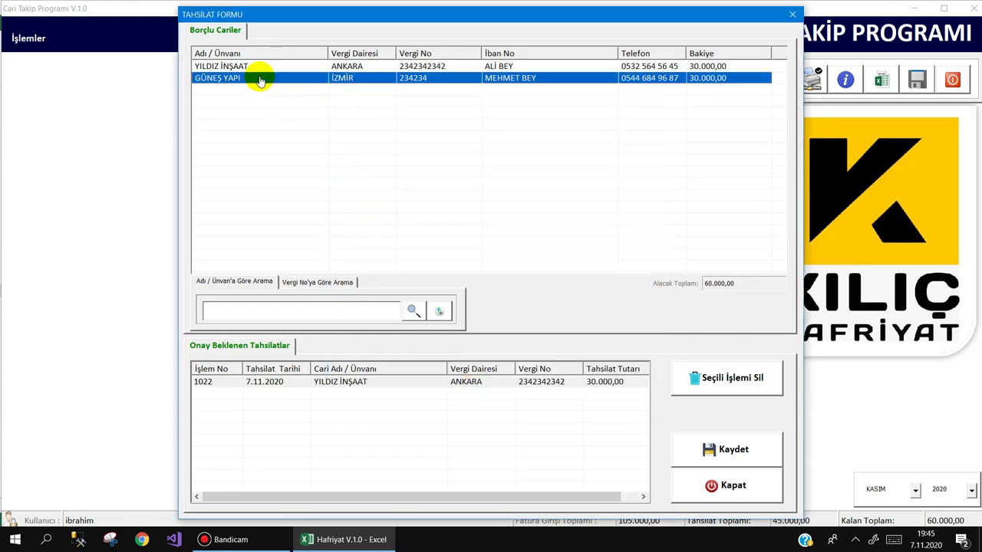
double_click(259, 80)
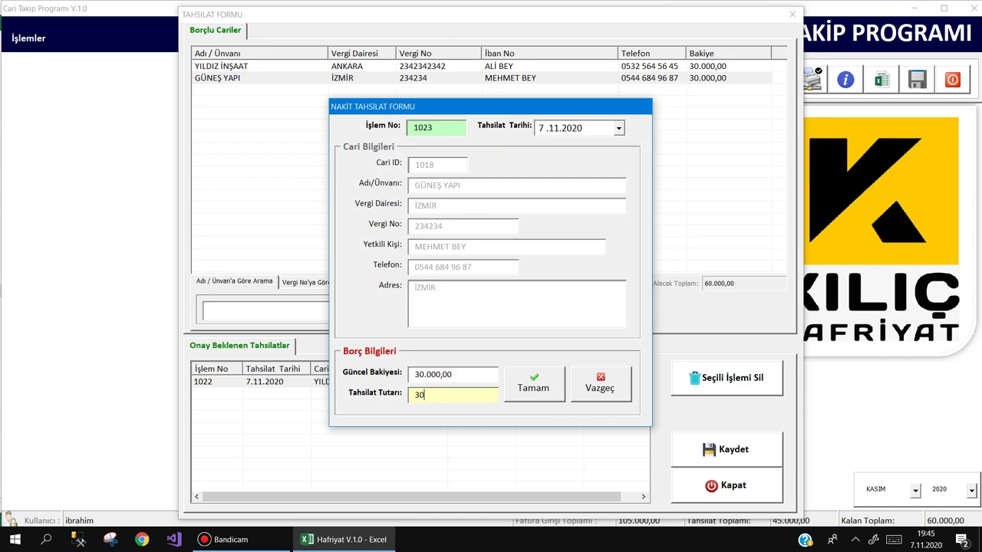
key(Return)
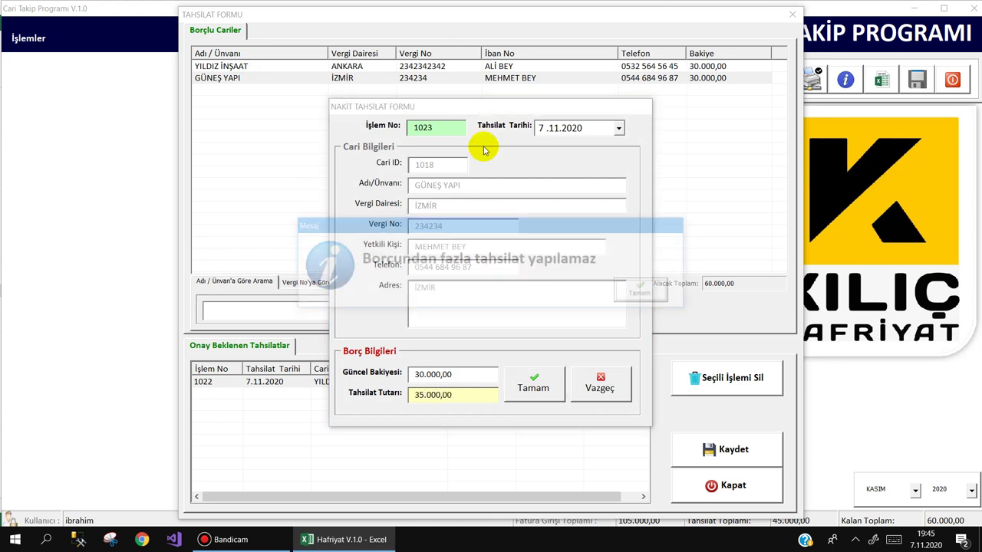
key(Return)
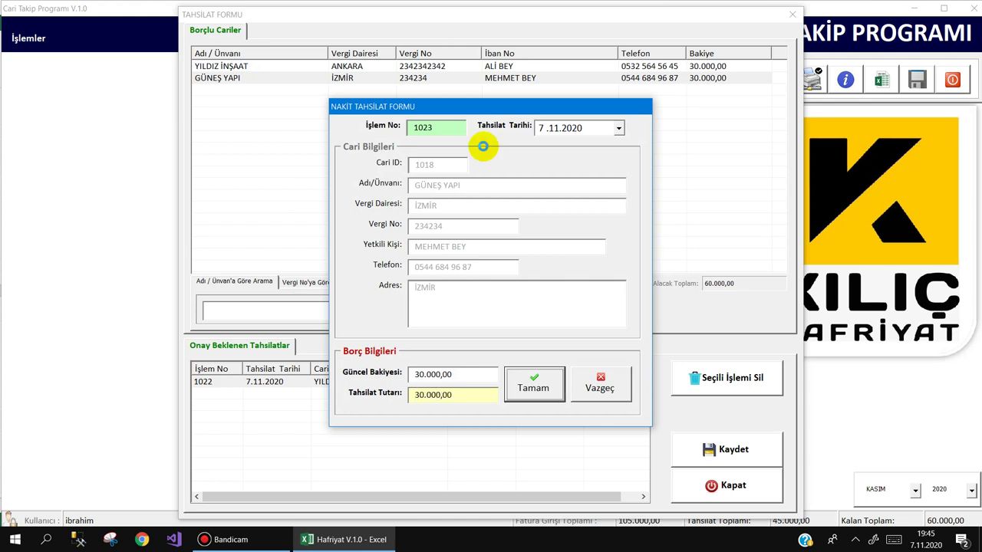
key(Return)
click(697, 459)
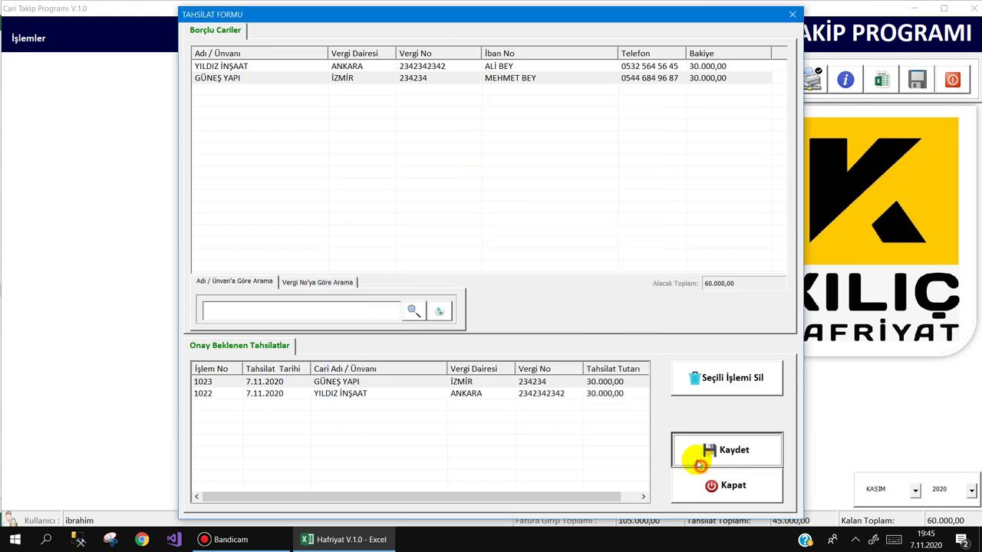
click(455, 310)
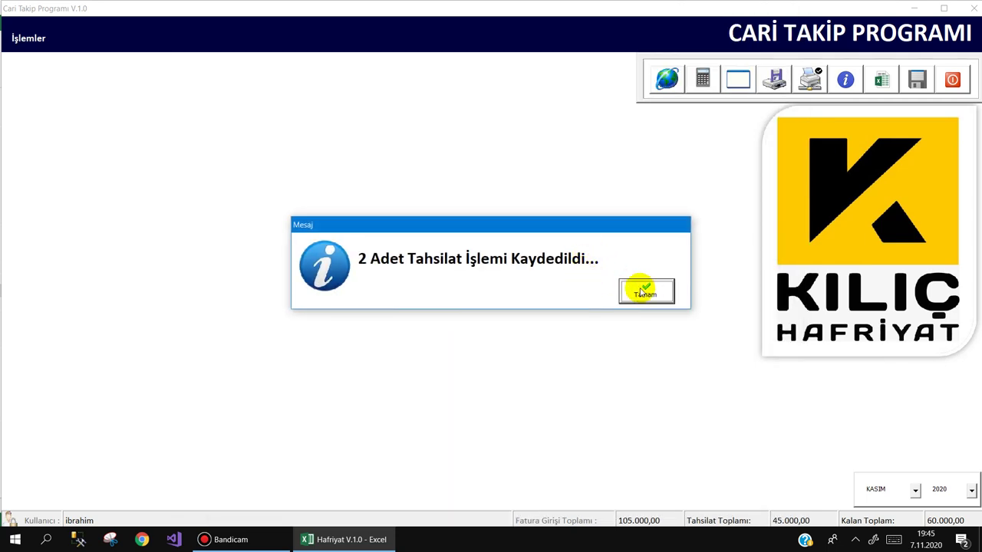
click(639, 289)
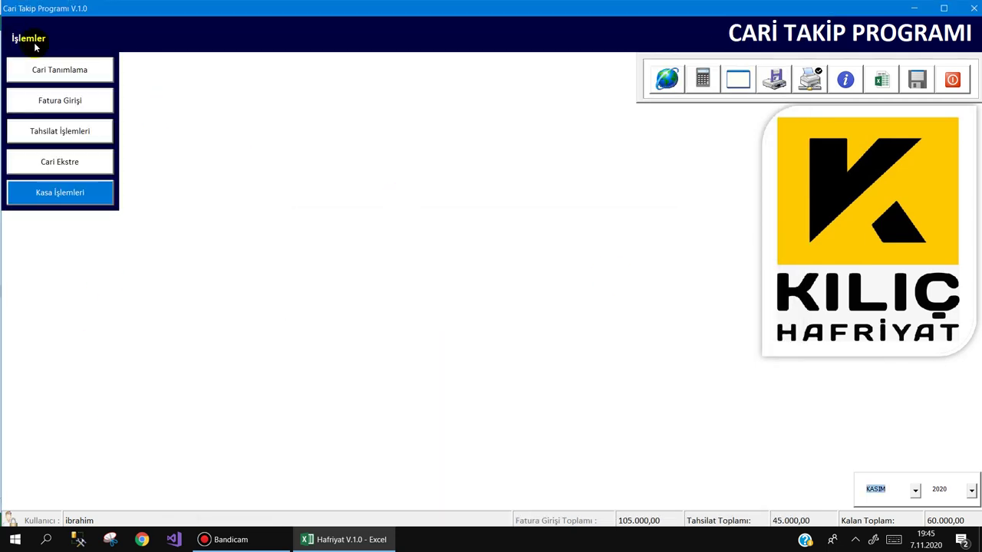
Step: Check YILDIZ İNŞAAT's balance in the current accounts list, then close the list
click(54, 69)
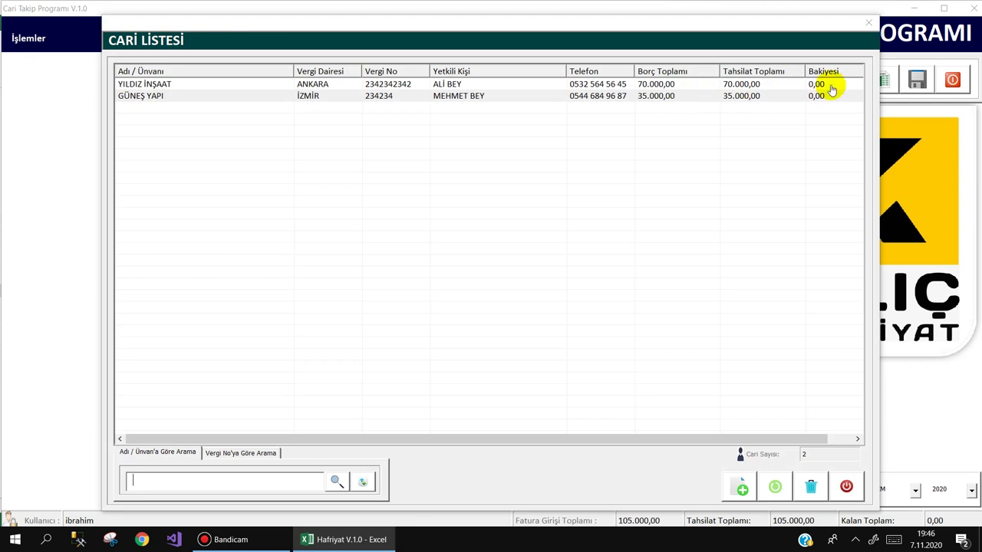
click(824, 86)
click(31, 46)
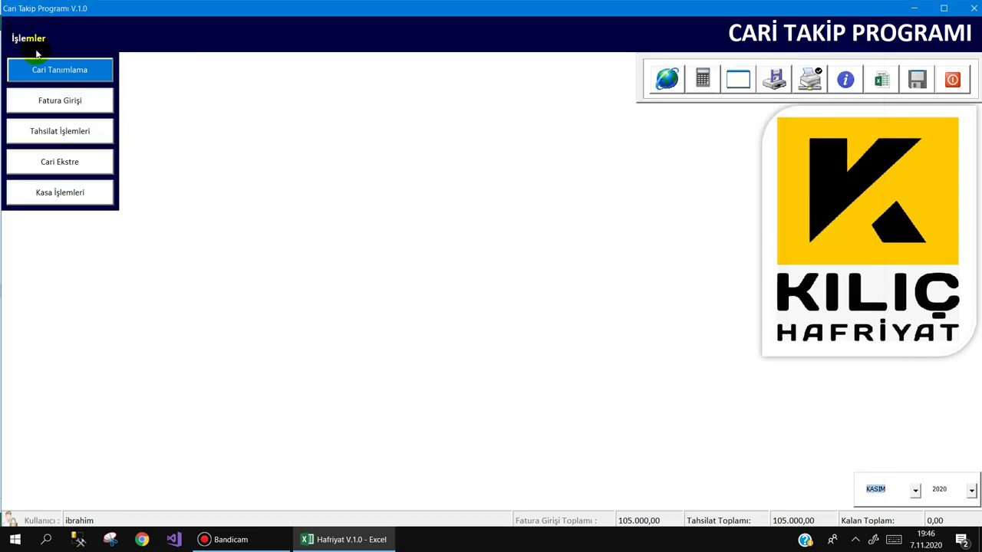
Step: In Cari Ekstre, view GÜNEŞ YAPI's statement, then YILDIZ İNŞAAT's showing 70.000,00 fully paid
click(50, 162)
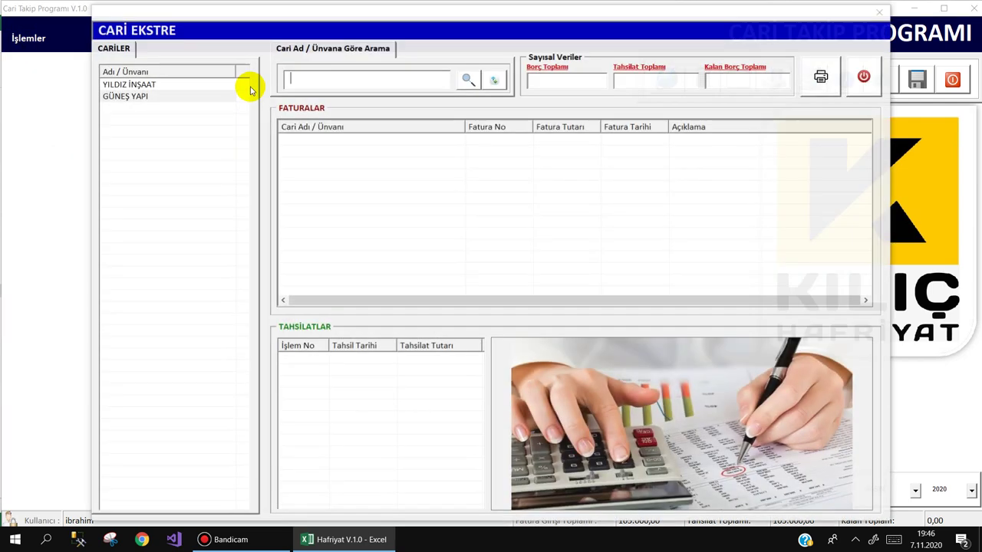
click(153, 85)
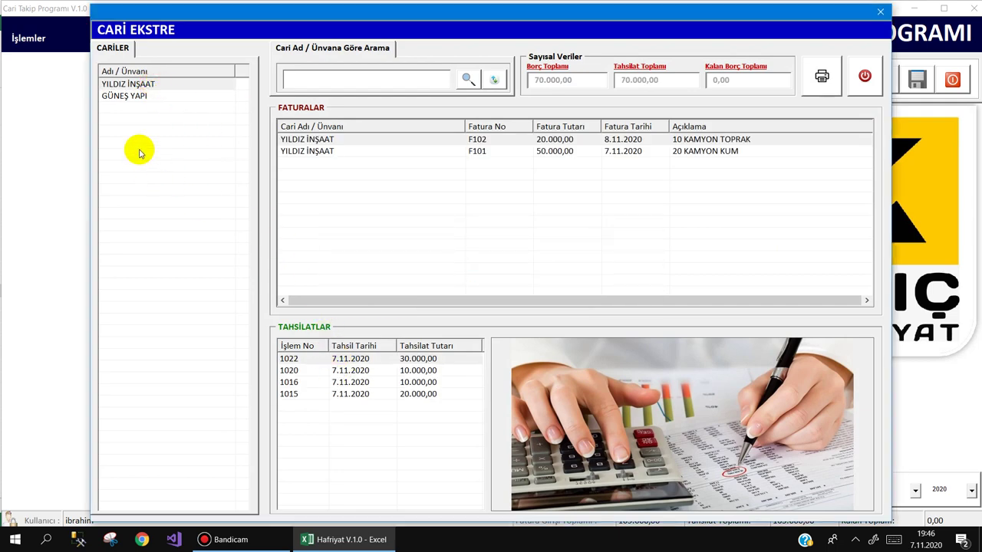
click(131, 95)
click(230, 539)
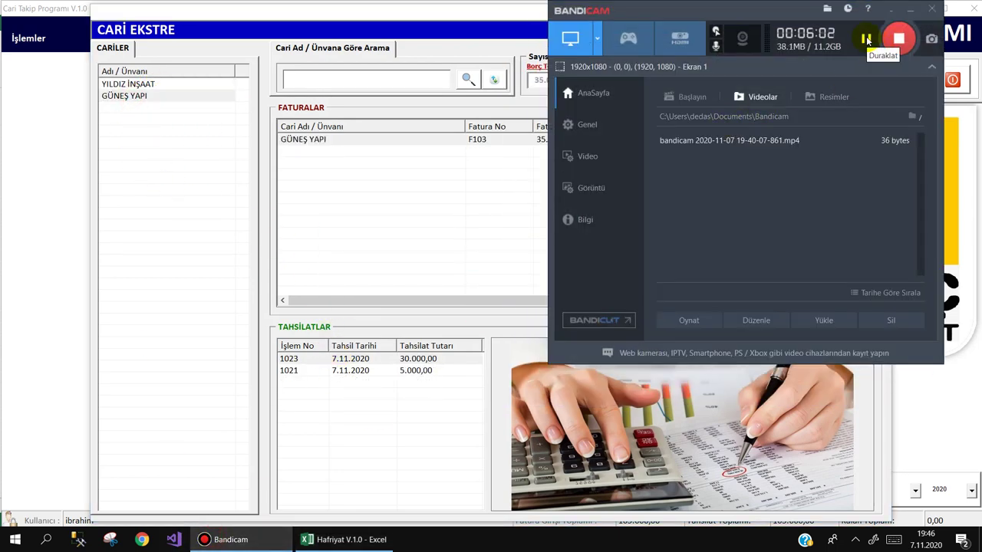
click(912, 12)
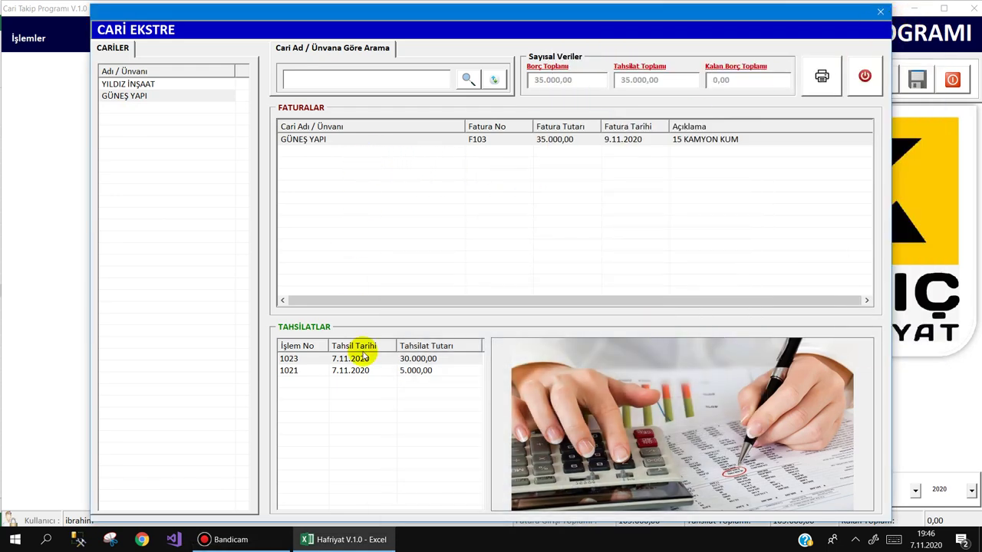
click(150, 85)
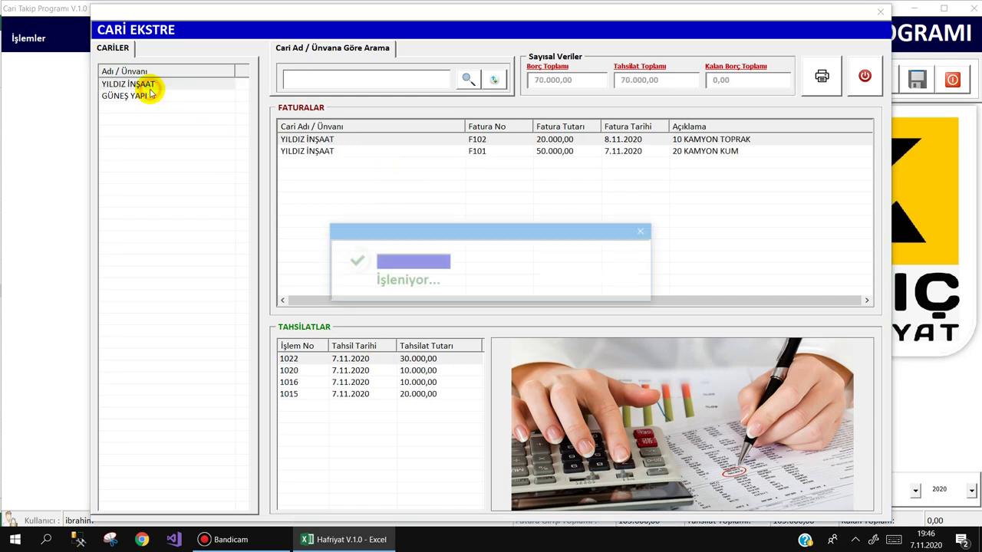
Step: Print YILDIZ İNŞAAT's statement to a PDF named YILDIZ and show the desktop
click(822, 78)
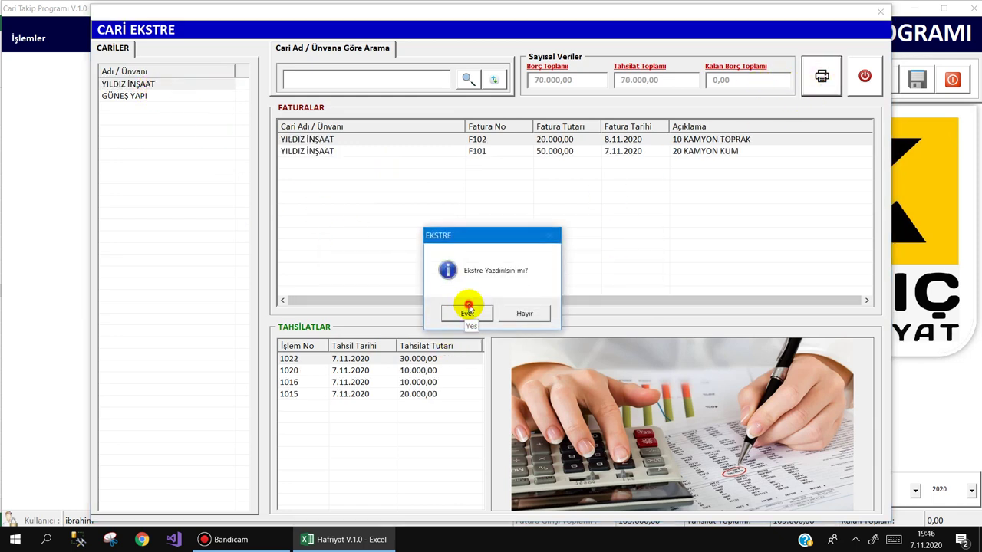
click(470, 310)
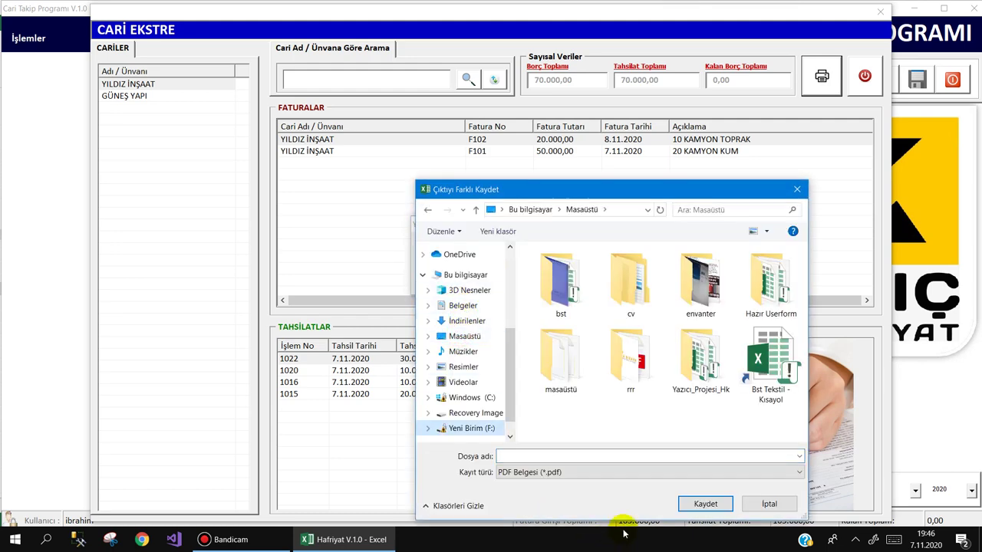
click(520, 457)
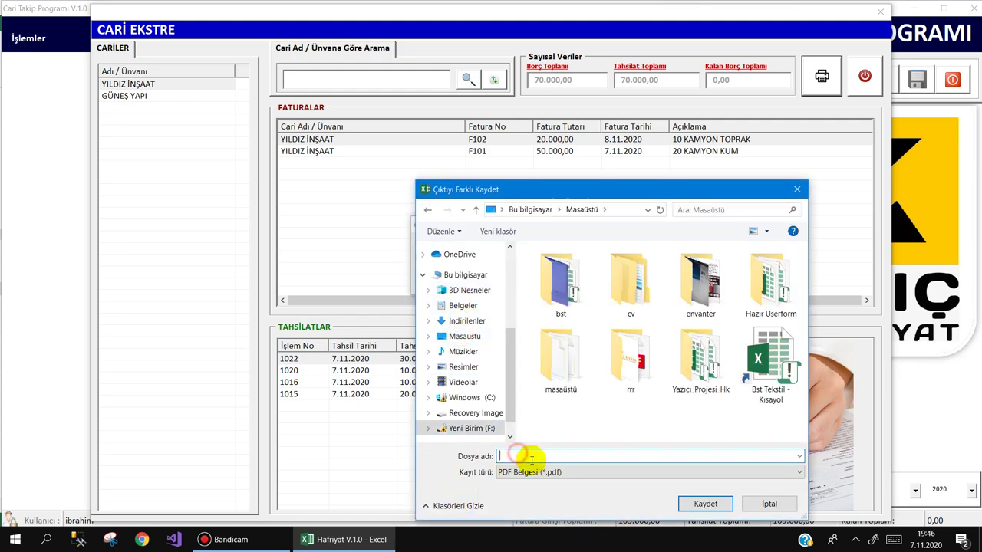
text(YILDIZ)
key(Return)
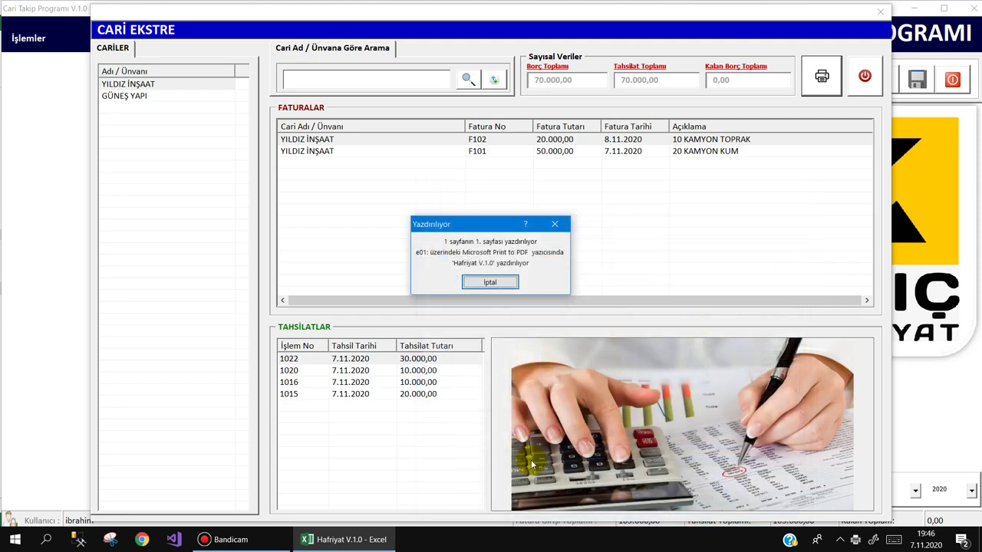
key(Return)
key(super+d)
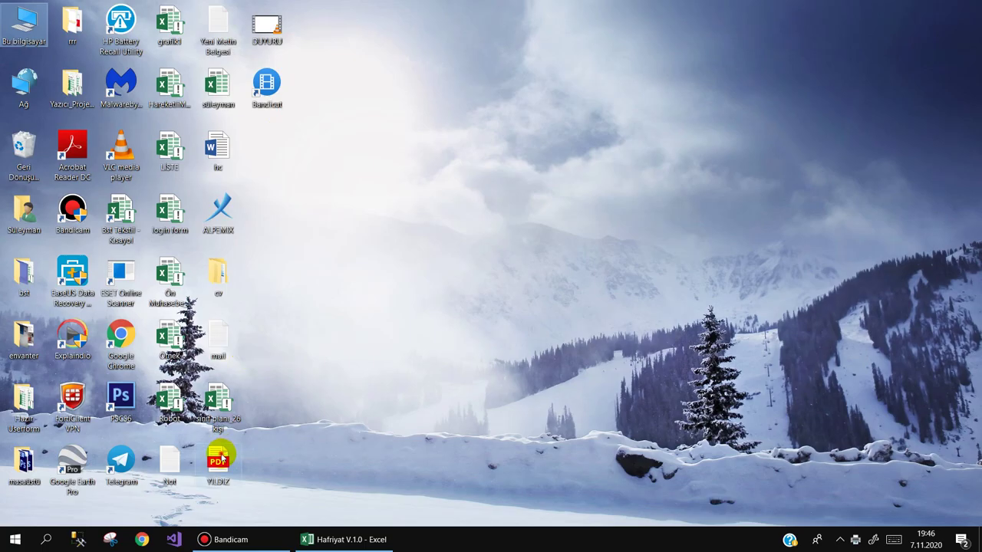
Step: Open YILDIZ.pdf in Edge, zoom in, highlight the invoice and four collection rows, then close Edge
double_click(218, 463)
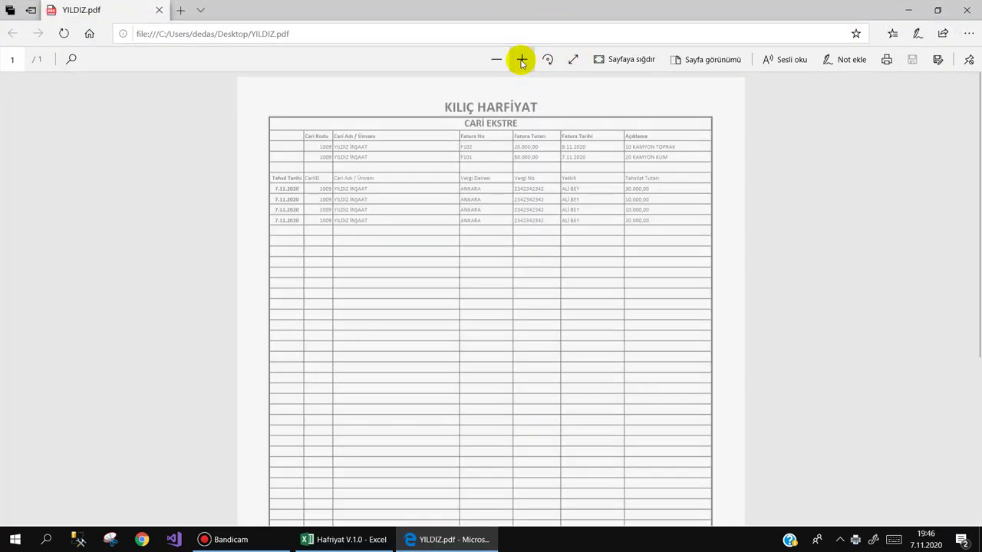
click(522, 59)
scroll(465, 164, up, 1)
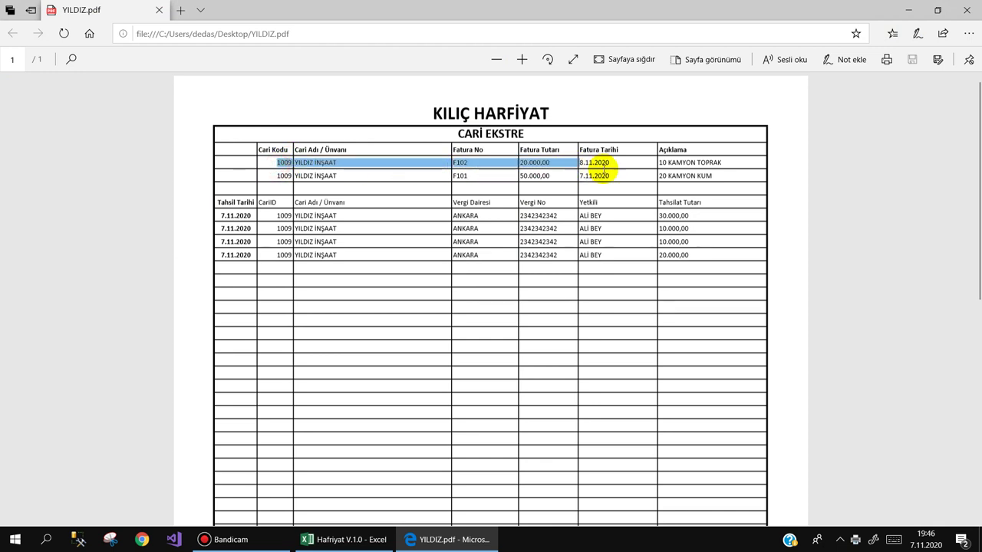
mouse_move(277, 165)
mouse_down()
mouse_move(741, 175)
mouse_move(730, 183)
mouse_up()
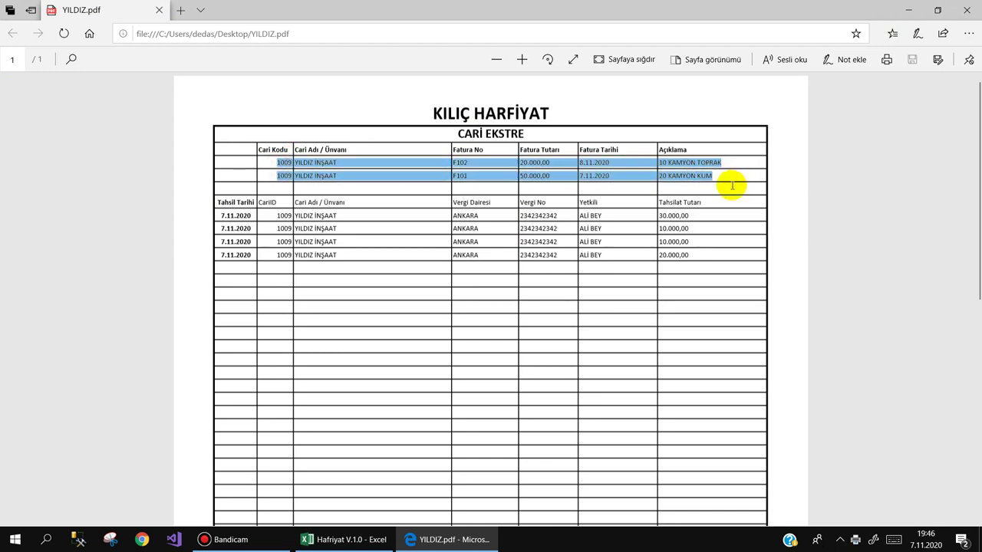
drag(265, 219, 727, 260)
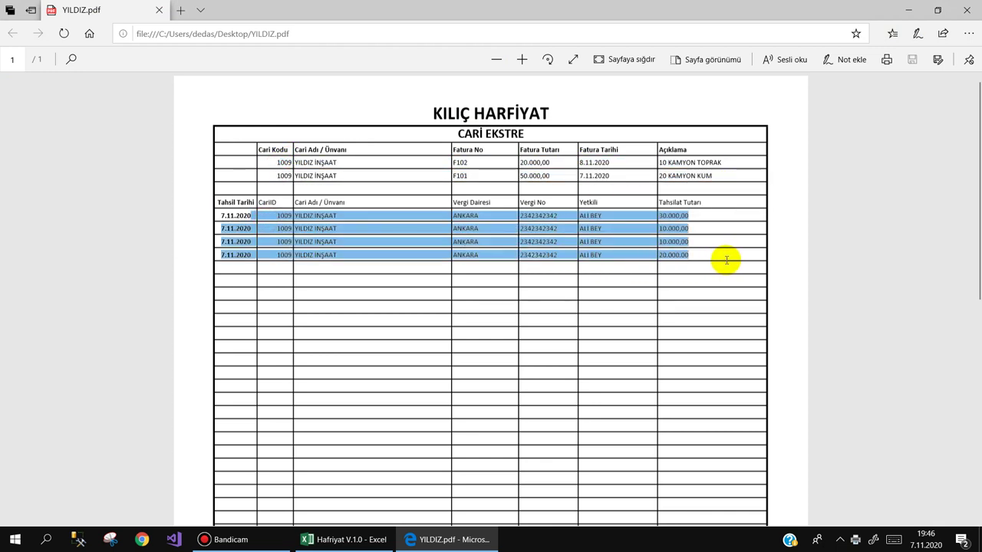
click(606, 220)
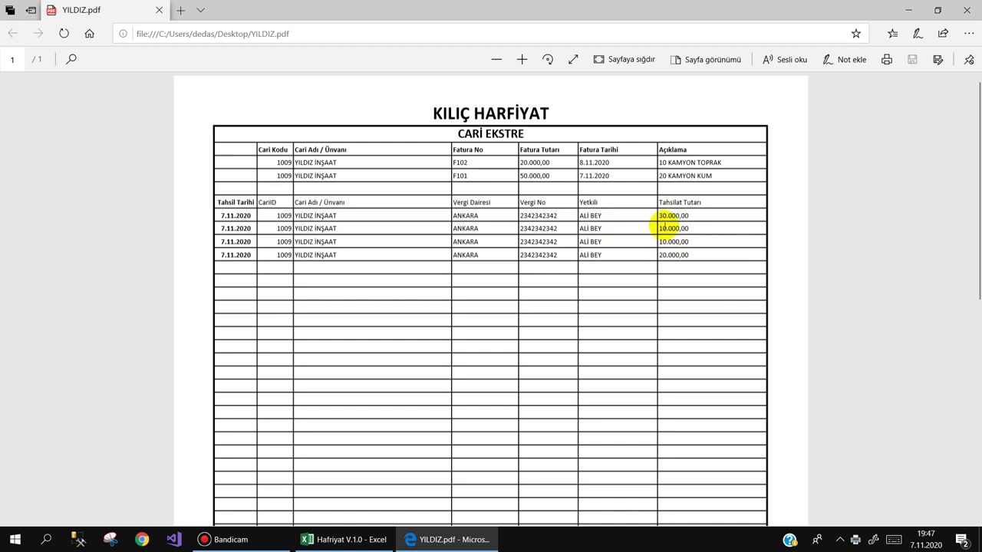
click(970, 13)
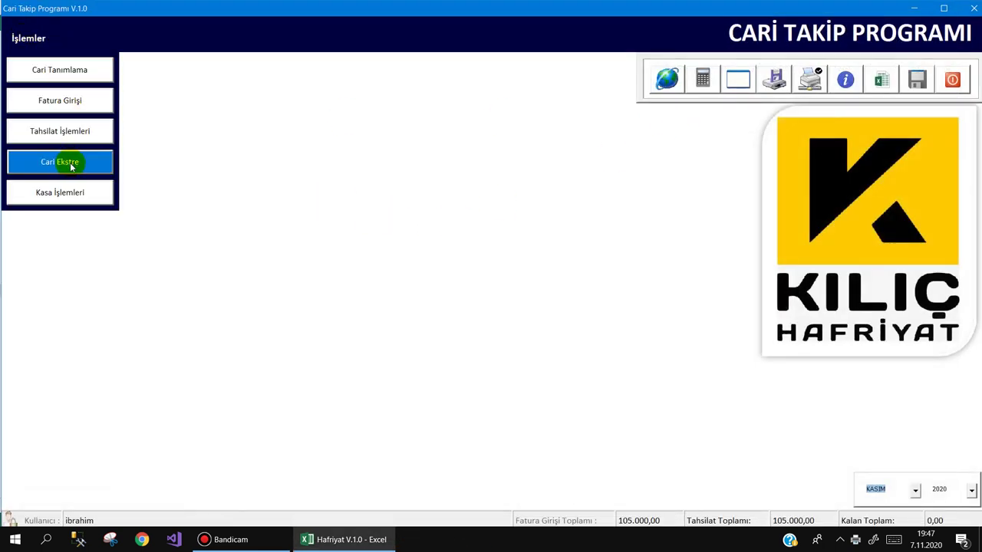
Step: Delete cash transaction 1022, YILDIZ İNŞAAT's 30.000,0 collection, in Kasa İşlemleri and confirm it
click(71, 195)
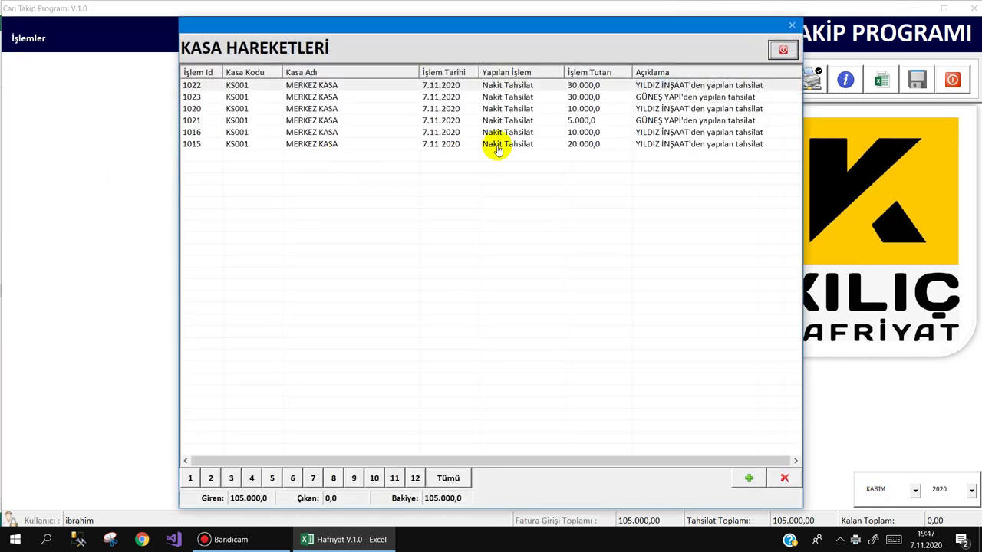
click(497, 147)
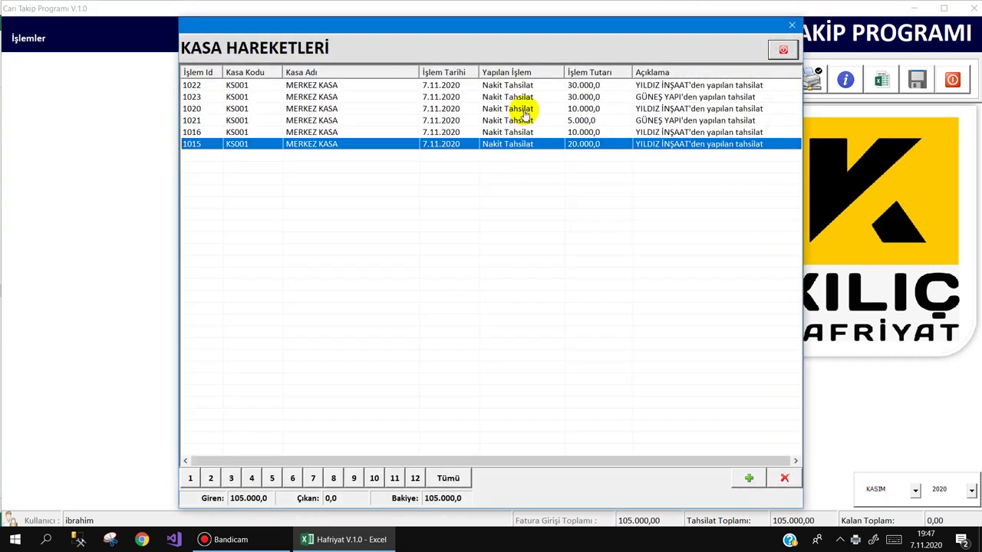
click(508, 85)
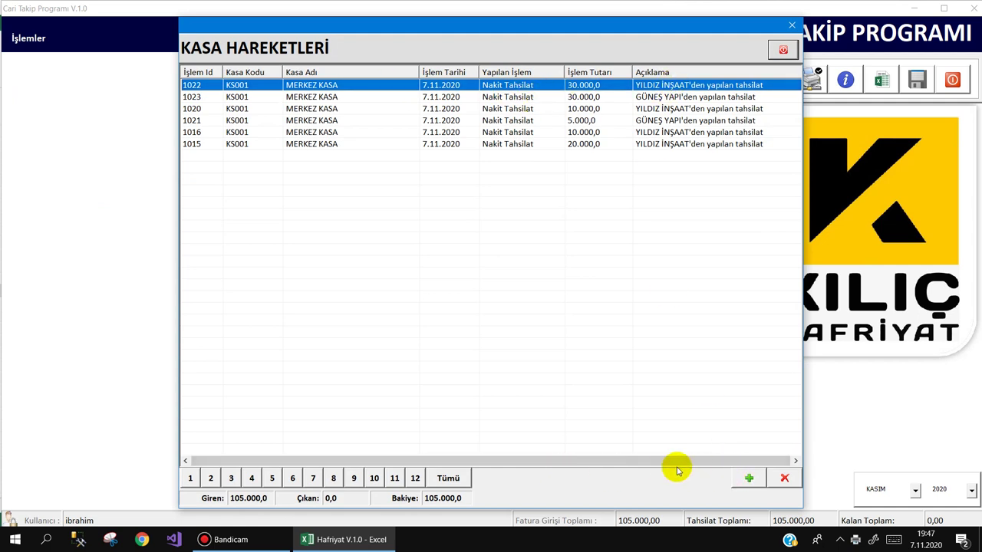
click(784, 478)
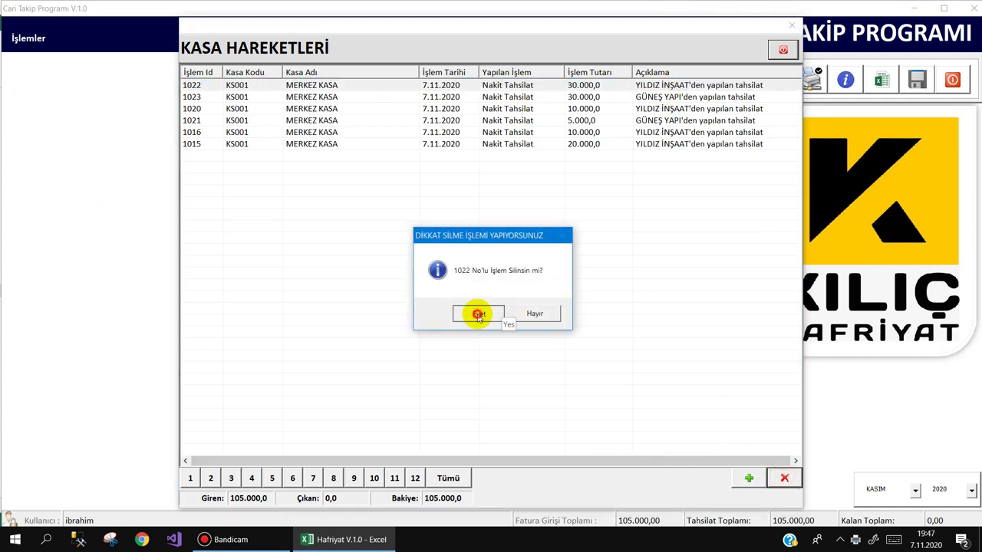
click(478, 313)
click(631, 291)
Step: Check YILDIZ İNŞAAT's updated balance in the current accounts list, then close the list
click(28, 38)
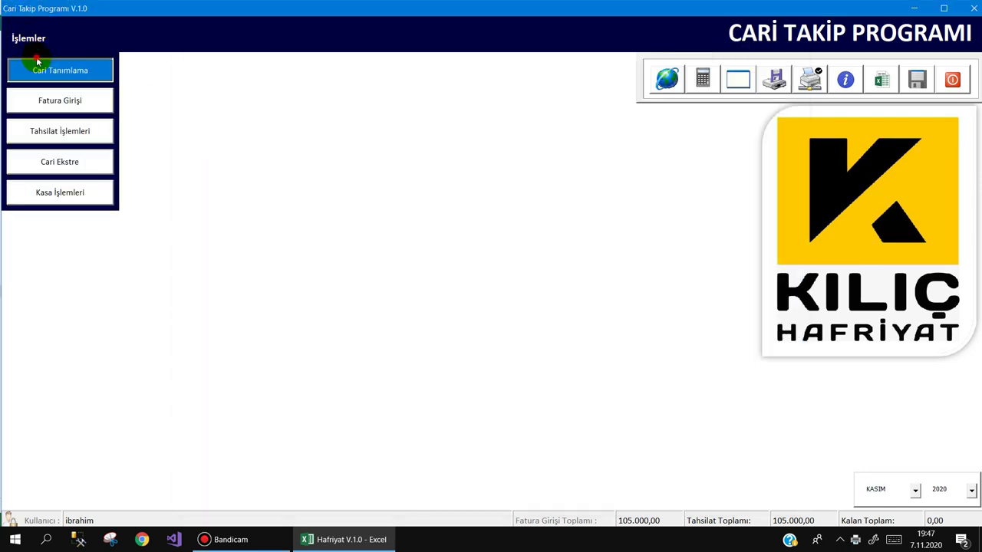
click(46, 67)
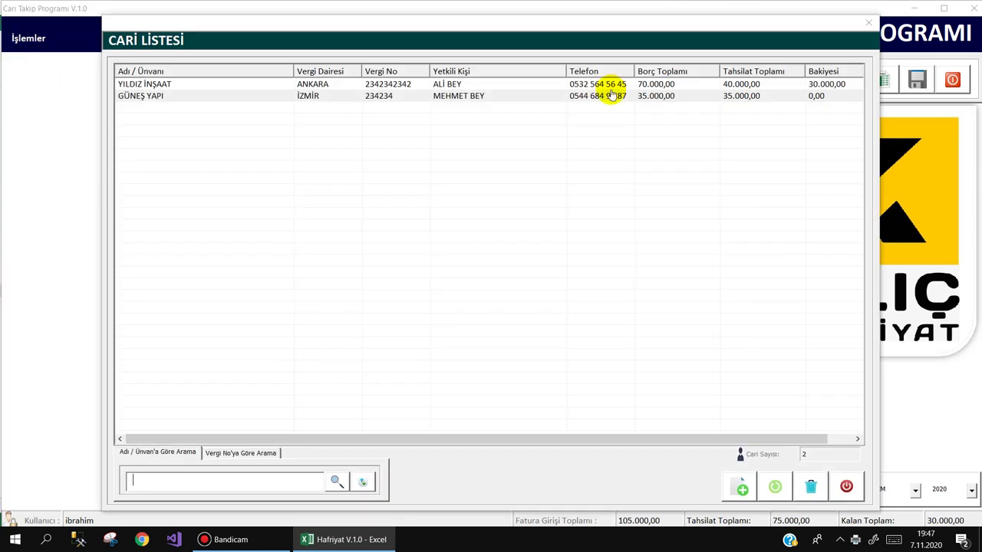
click(818, 84)
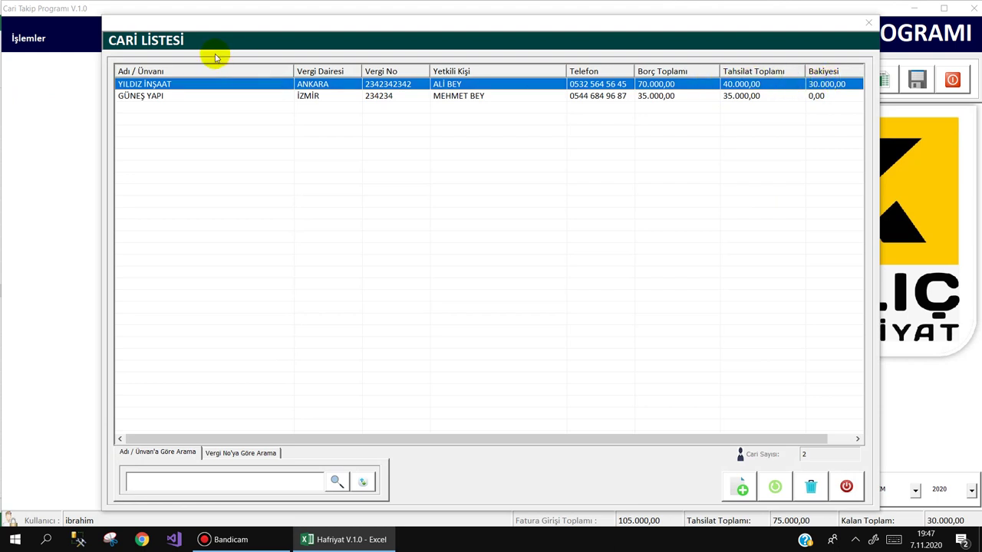
click(23, 38)
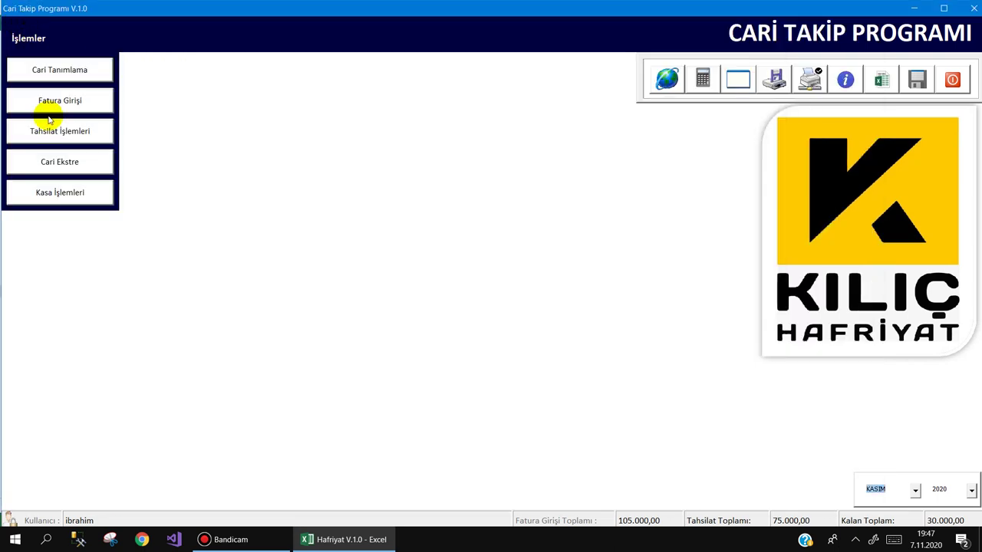
Step: Open the Fatura Girişi invoice entry form, shift it slightly, then close it with Escape
click(71, 104)
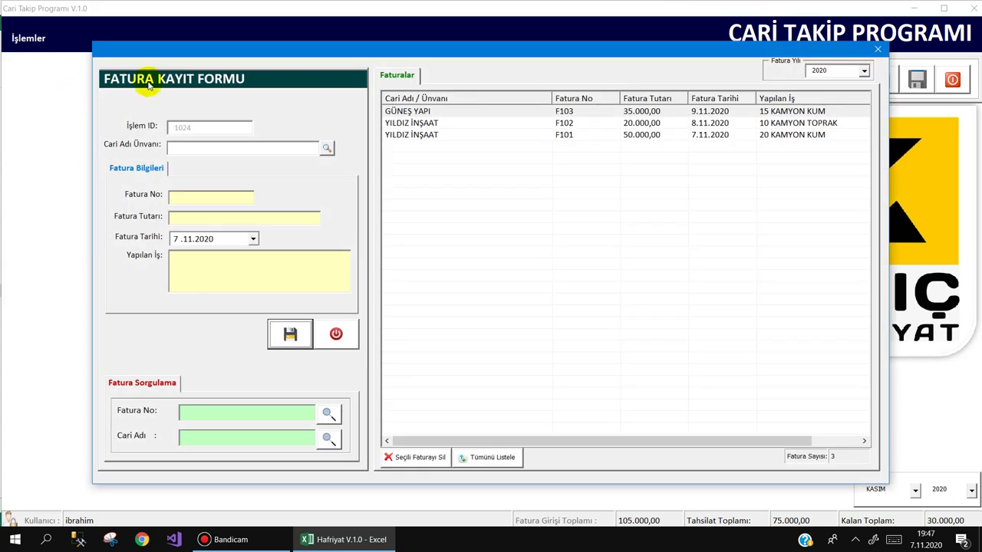
drag(403, 56, 369, 66)
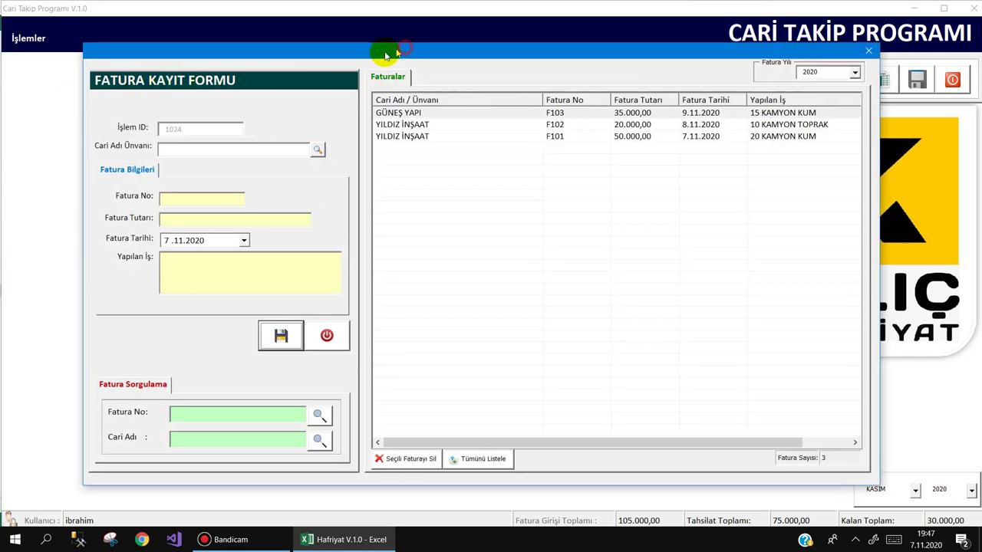
key(Escape)
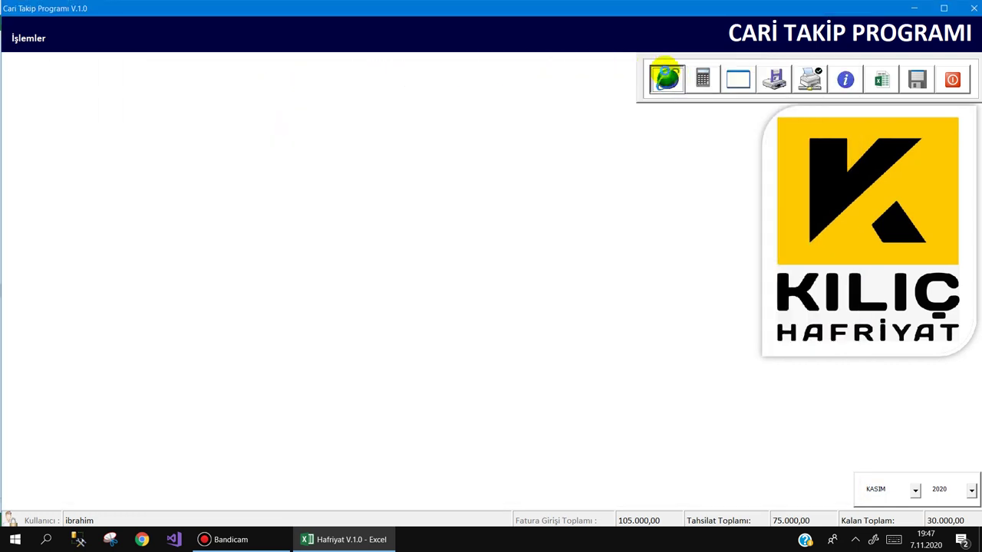
Step: Try the toolbar's web browser, calculator and notepad shortcuts, closing each one
click(666, 73)
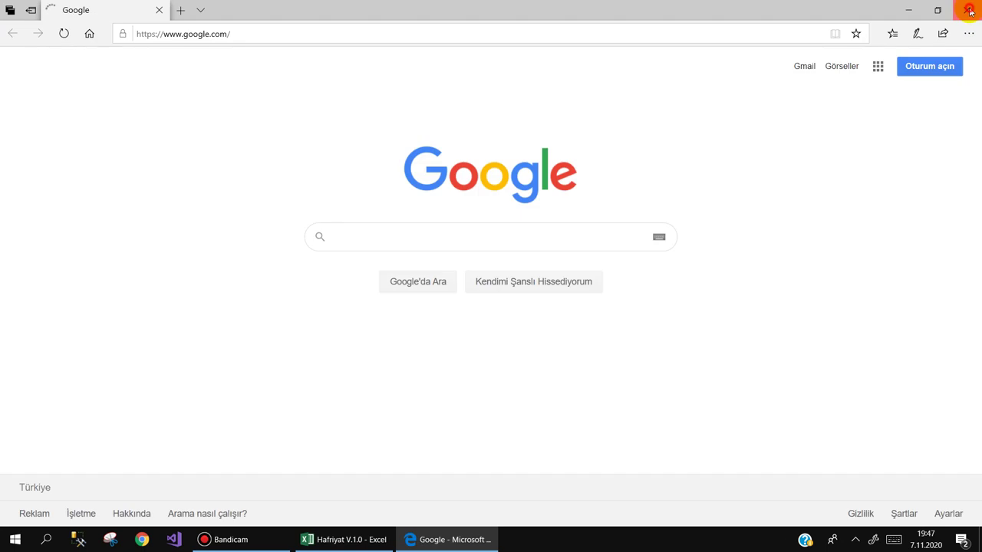
click(967, 8)
click(702, 79)
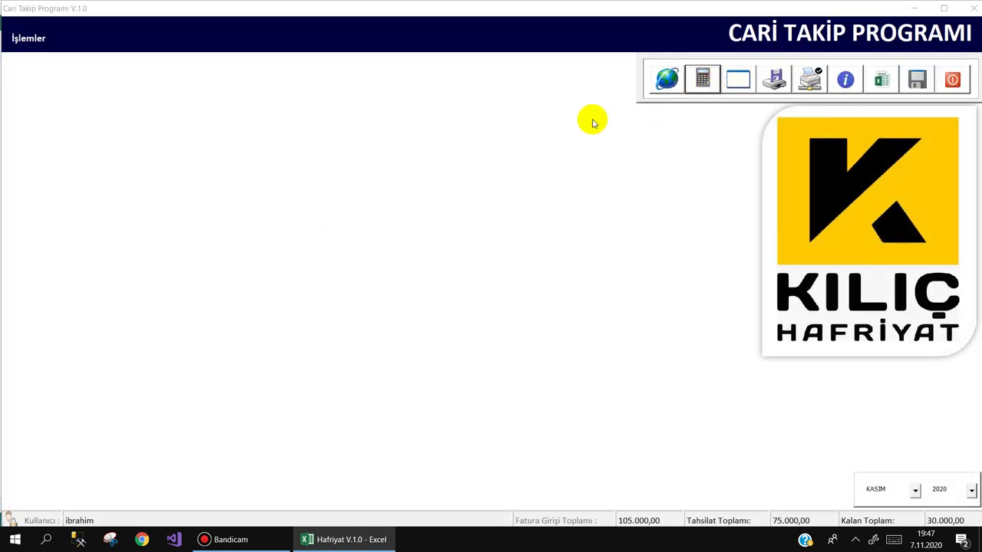
click(404, 83)
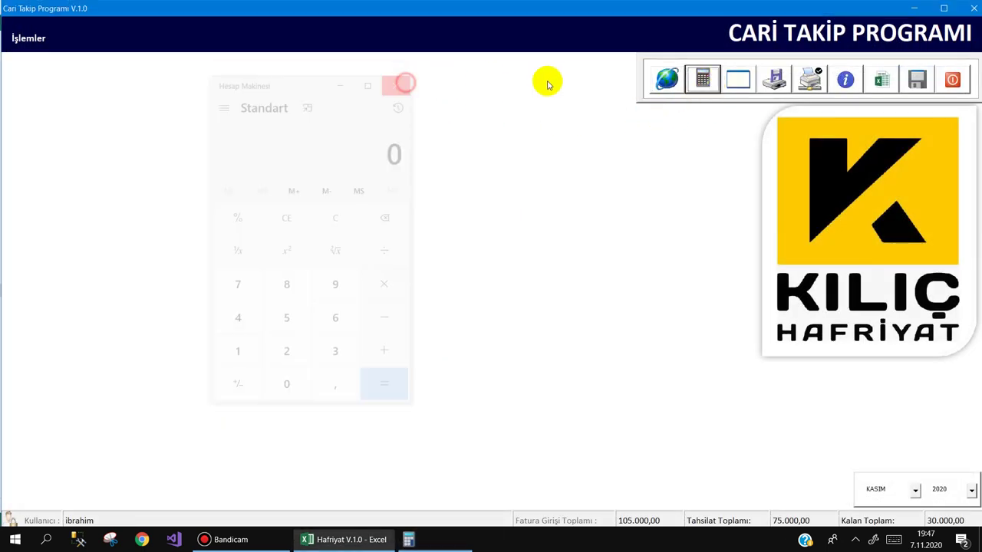
click(738, 79)
click(968, 53)
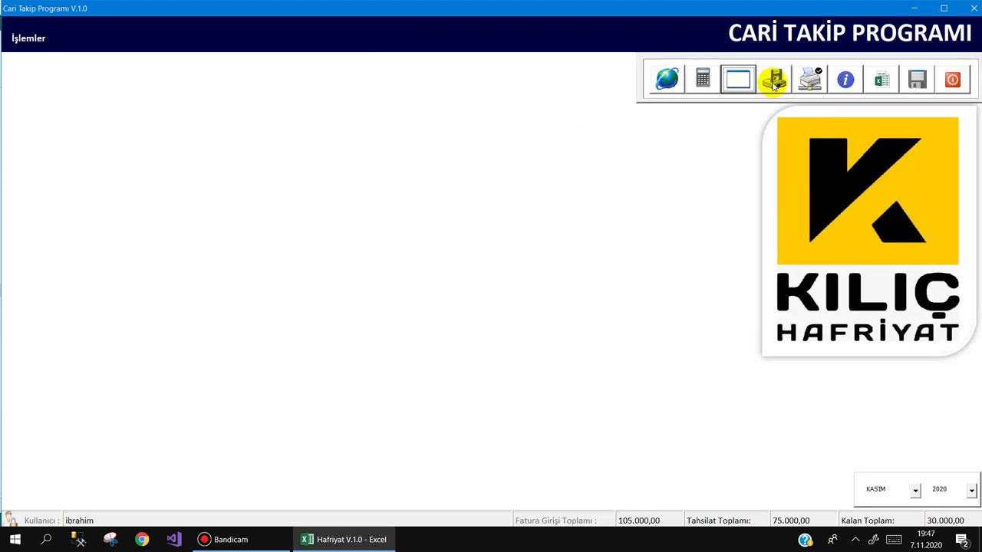
Step: Take a backup of the program and confirm it with Evet
click(774, 79)
click(472, 311)
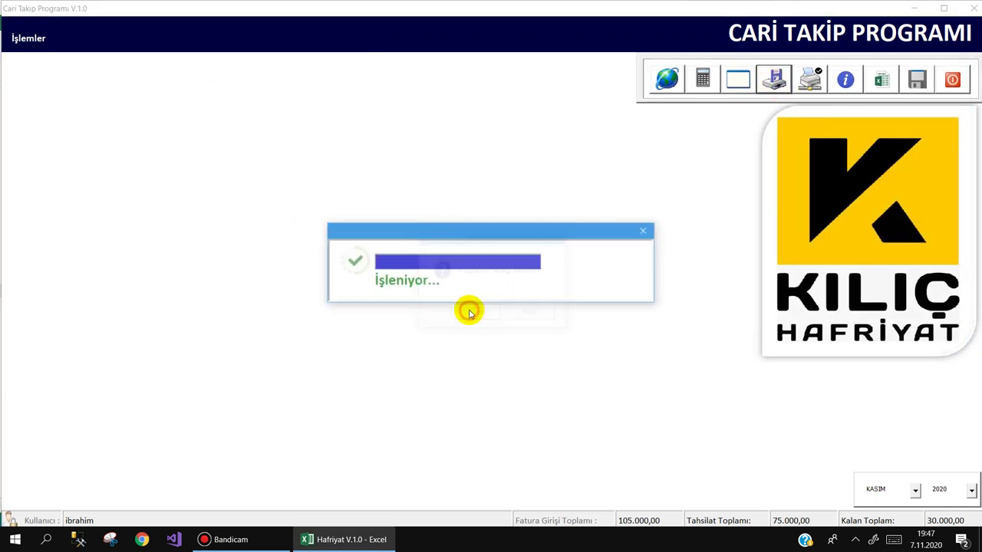
click(643, 290)
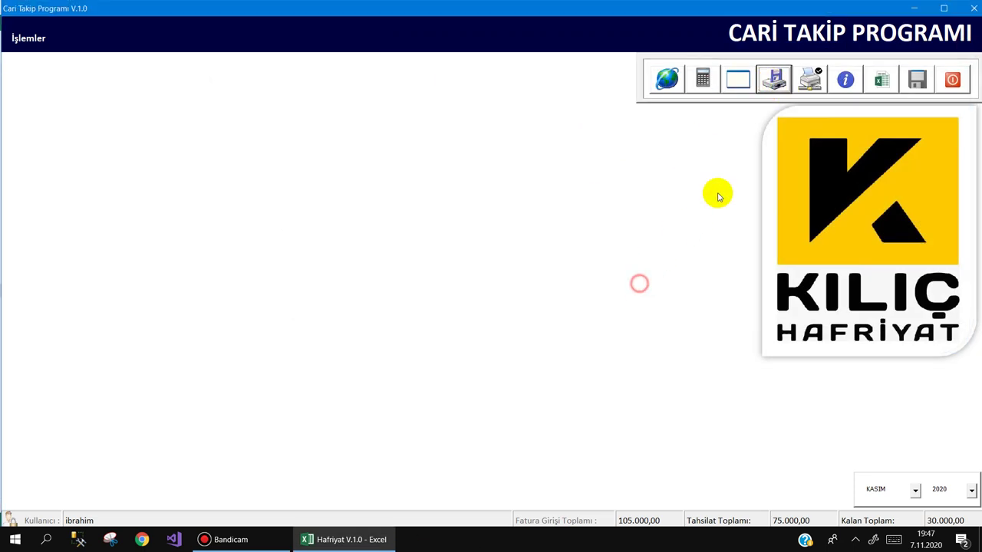
Step: Set Microsoft Print to PDF as the active printer, then view and close the About information
click(810, 79)
click(410, 250)
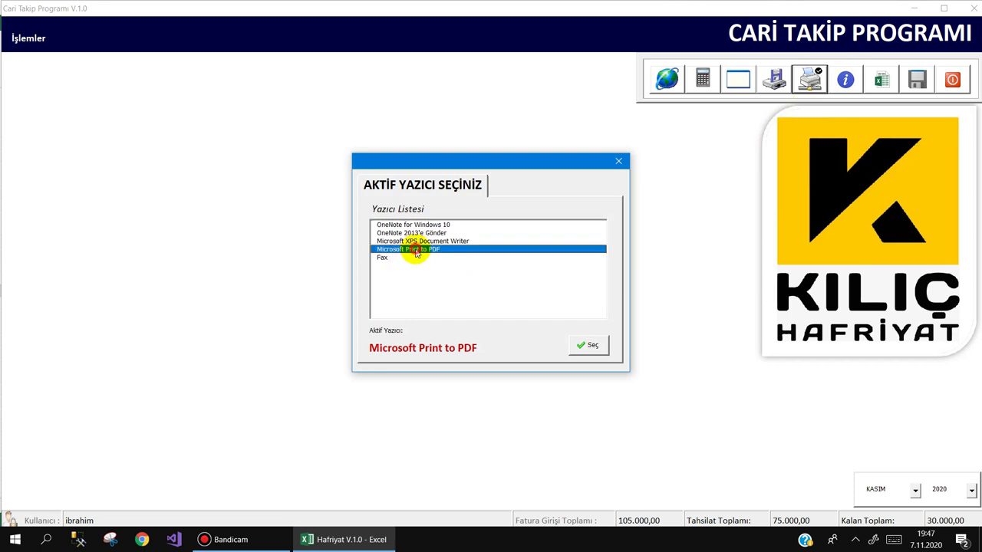
click(579, 345)
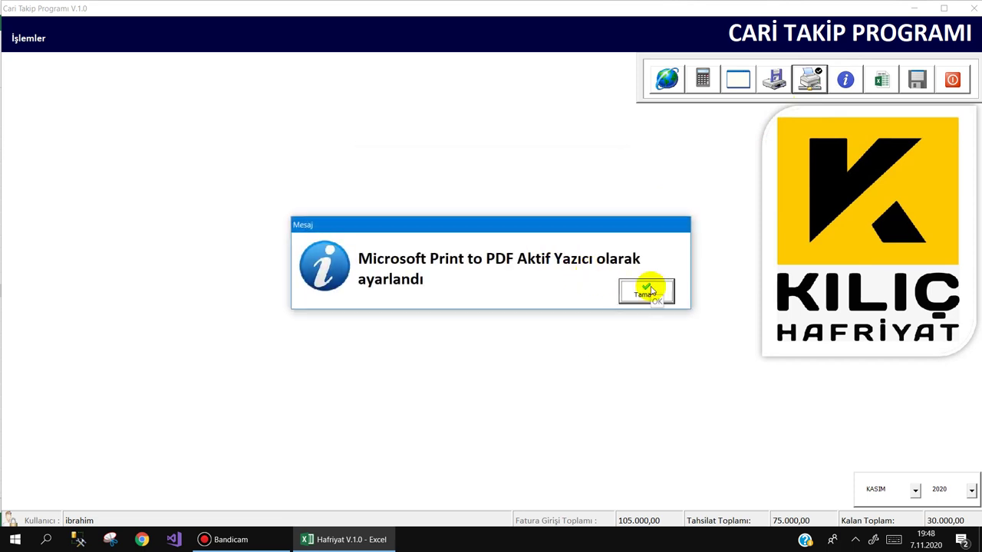
click(647, 288)
click(844, 84)
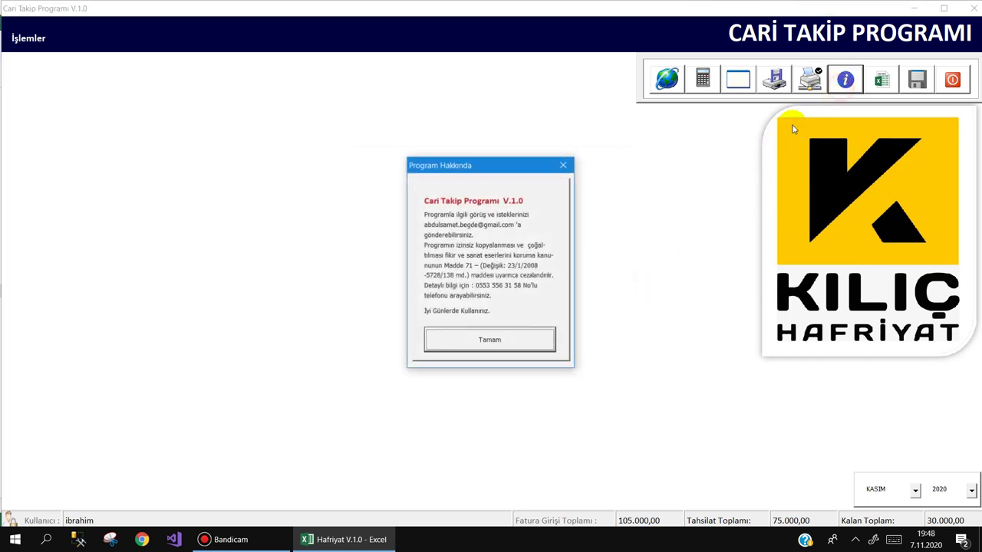
click(566, 162)
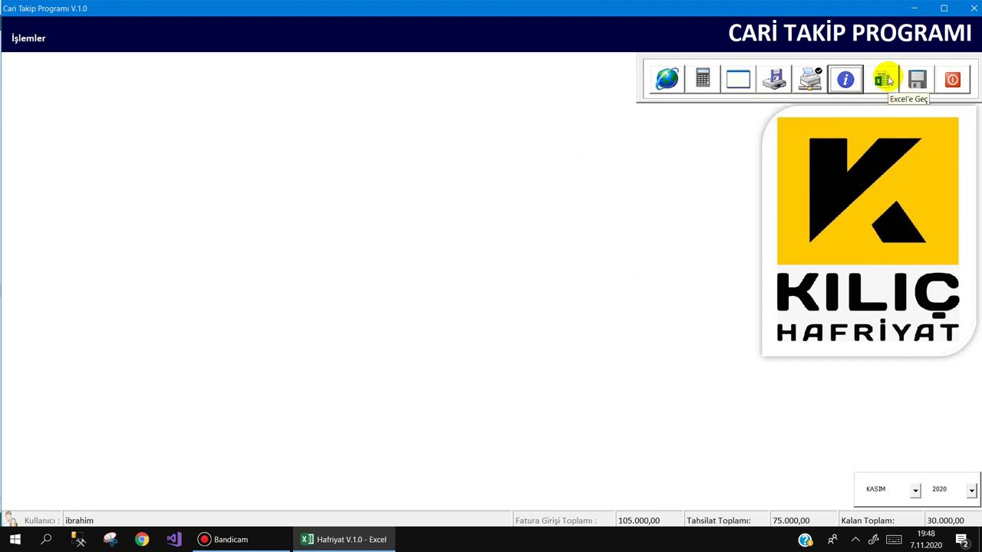
Step: Save all changes, then unlock the Excel sheets with the admin password
click(918, 79)
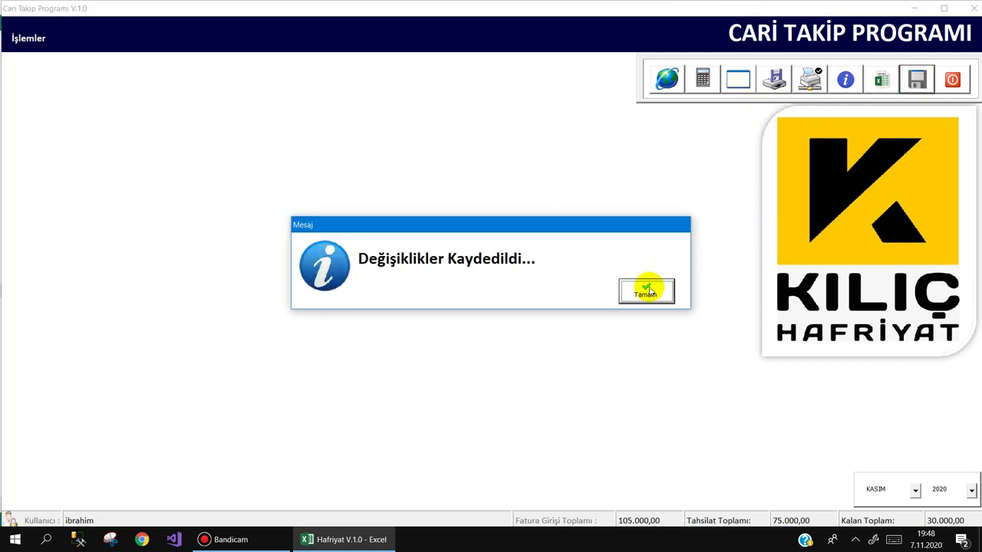
click(647, 291)
click(881, 79)
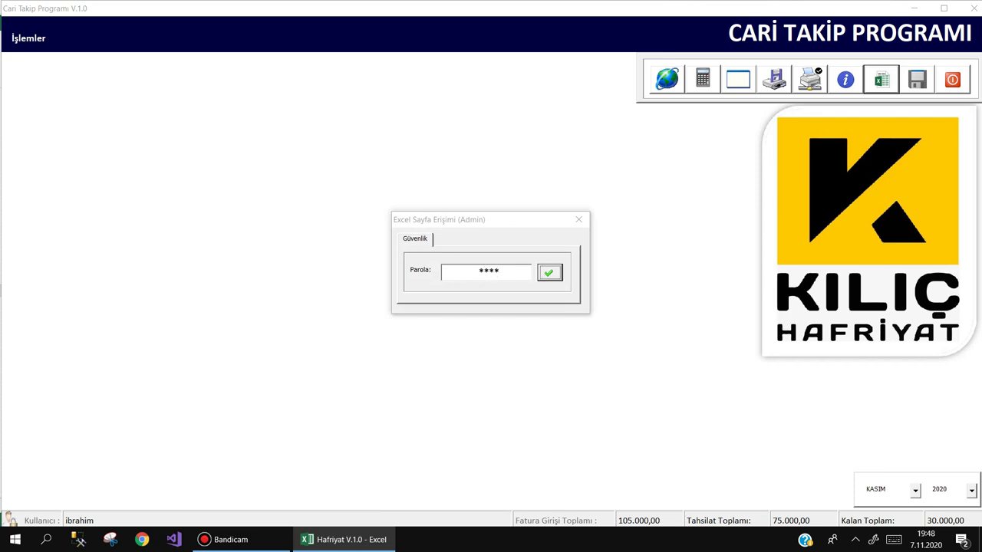
key(Return)
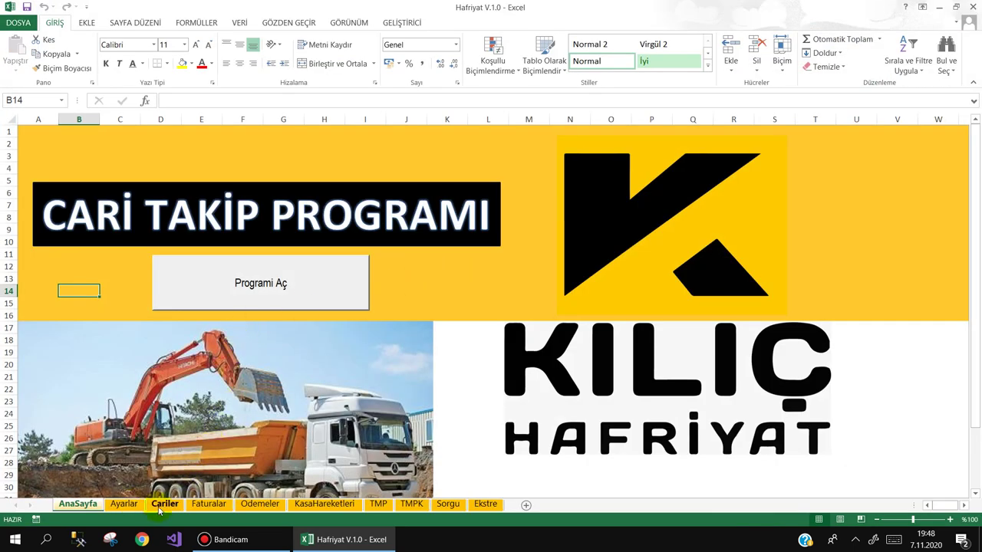
Step: Review the Cariler through Ekstre sheets, then reopen Cari Takip Programı from AnaSayfa
click(159, 508)
click(201, 500)
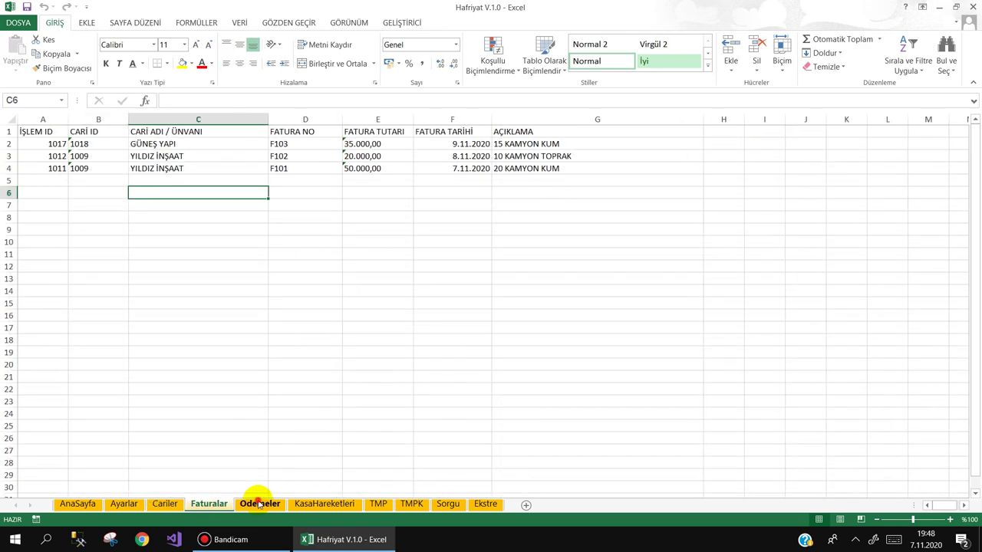
click(260, 503)
click(329, 500)
click(378, 504)
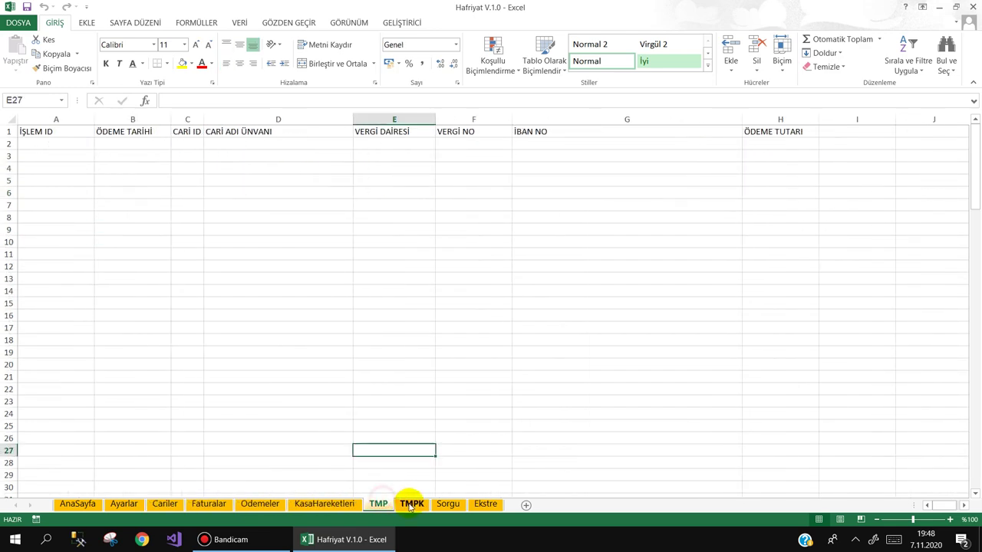
click(411, 504)
click(448, 504)
click(483, 505)
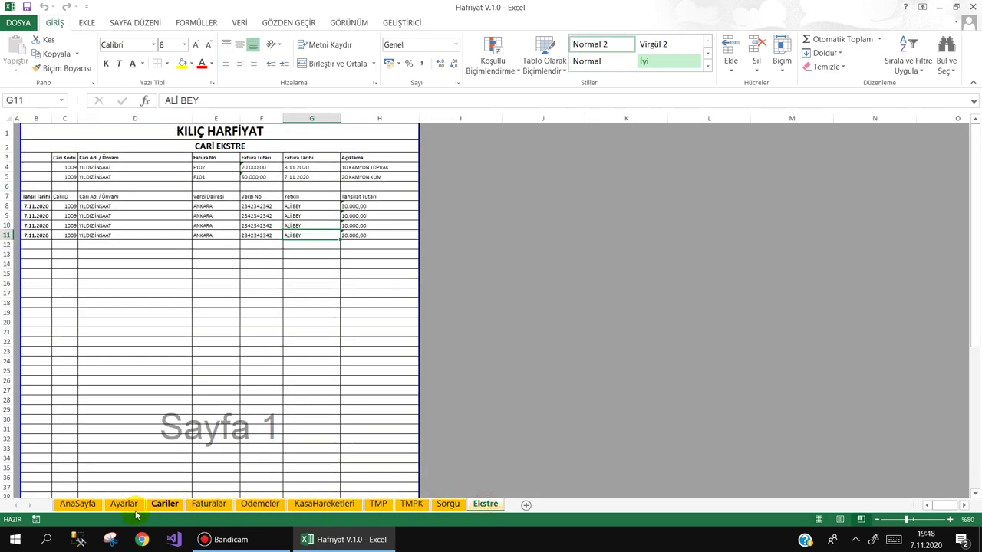
click(80, 504)
click(251, 286)
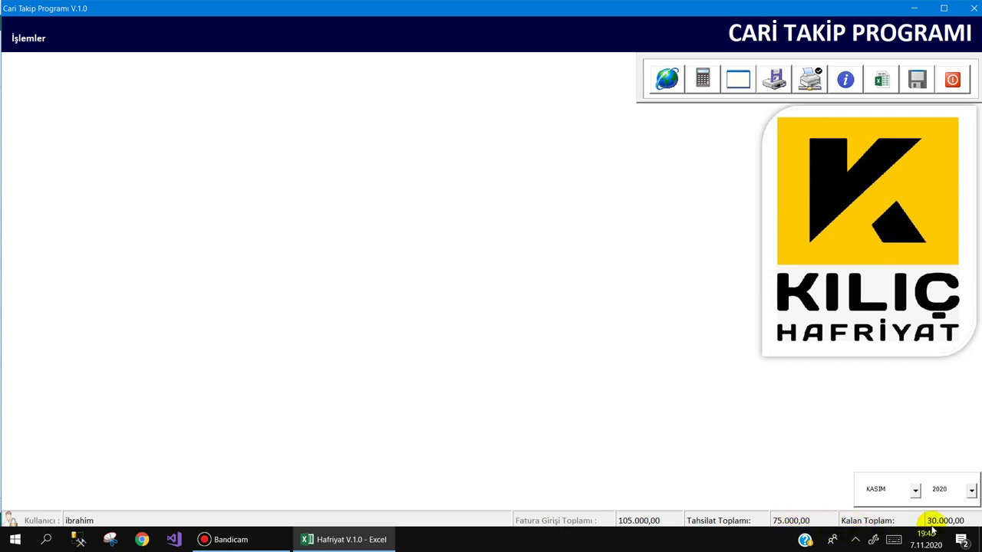
click(916, 490)
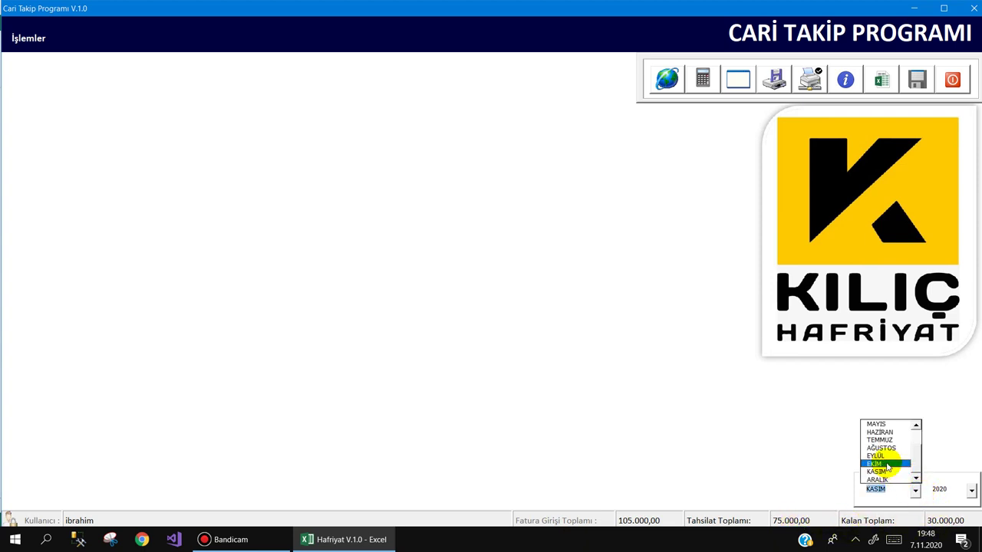
click(887, 465)
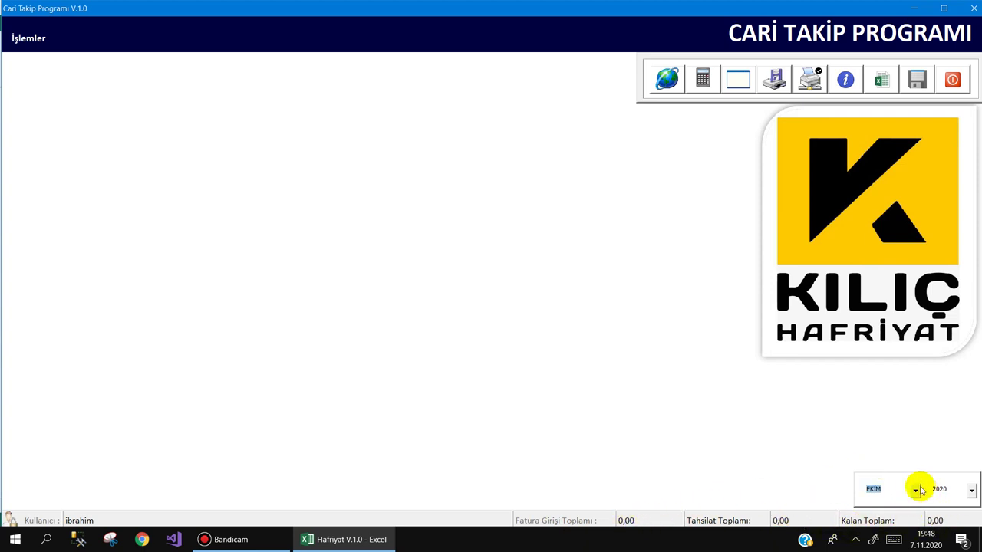
click(915, 485)
click(878, 472)
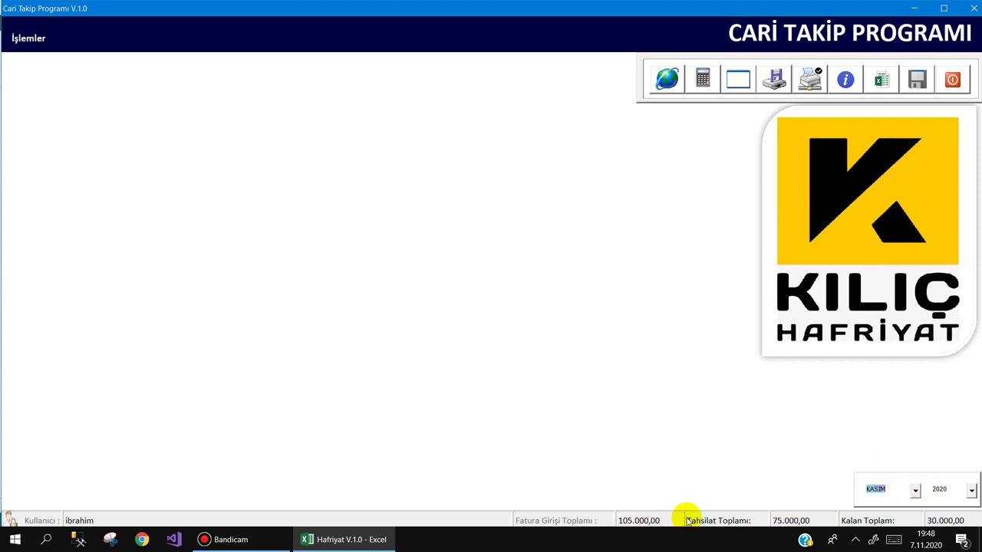
click(972, 493)
click(972, 491)
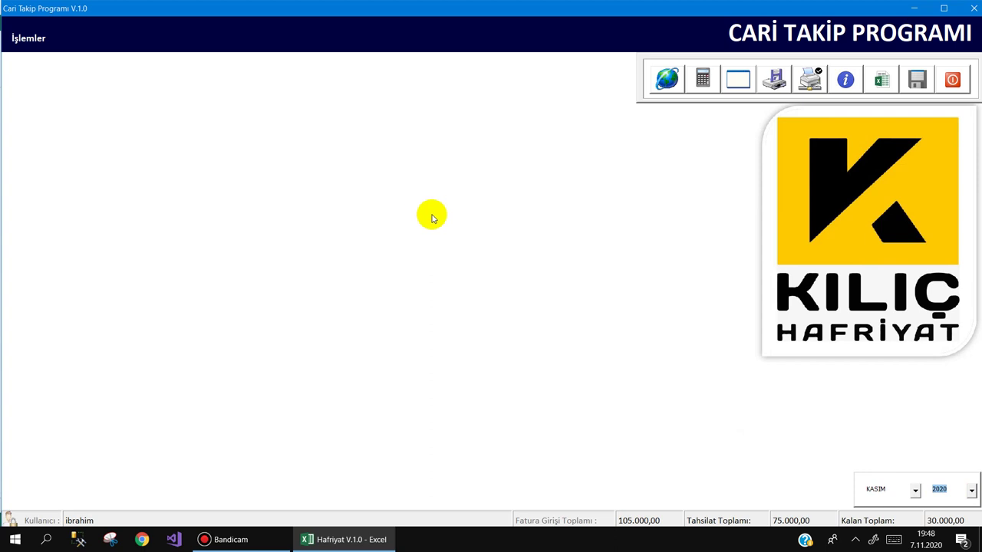
click(68, 37)
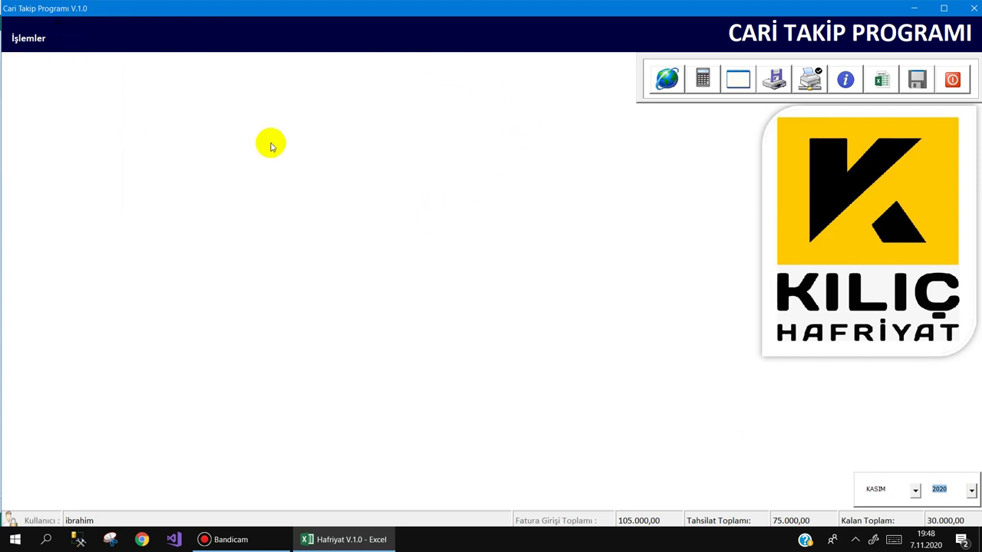
click(247, 542)
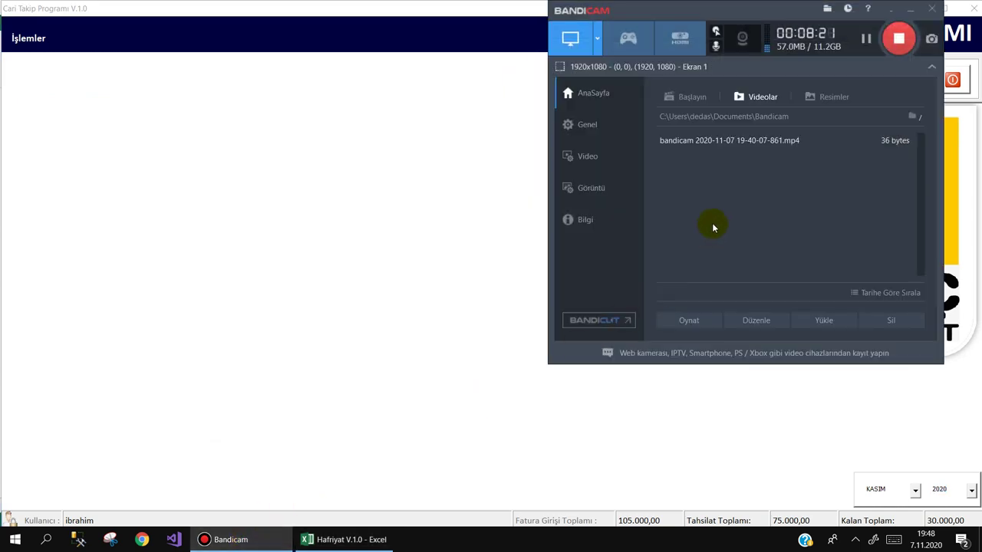